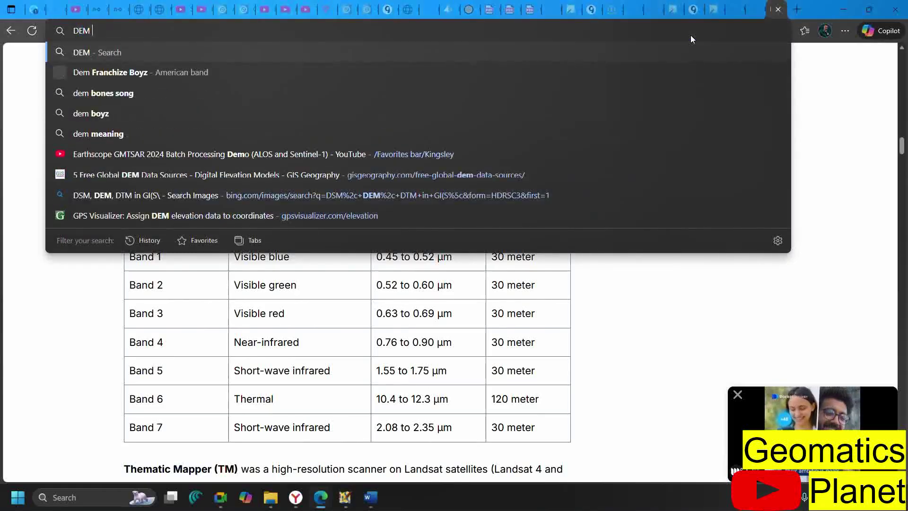
Search the web for "DEM spatial resolution"
text(e)
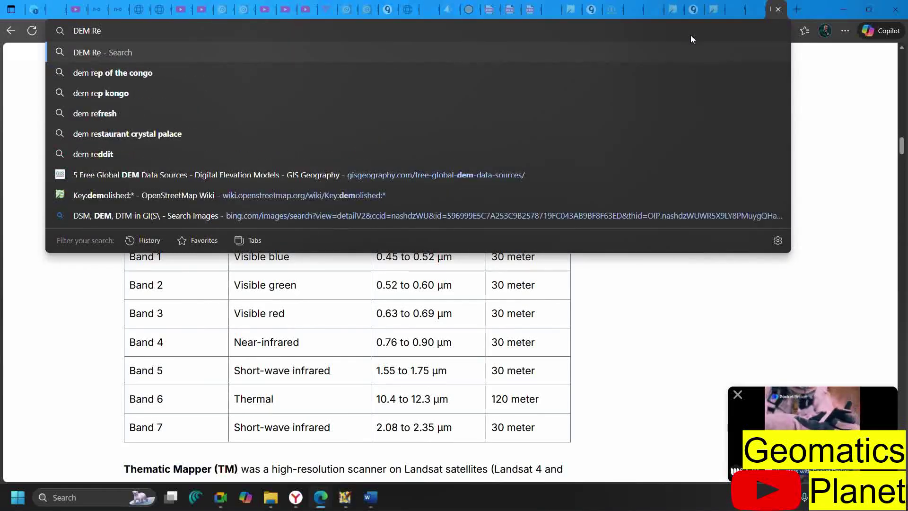
key(BackSpace)
key(BackSpace)
text(spatail)
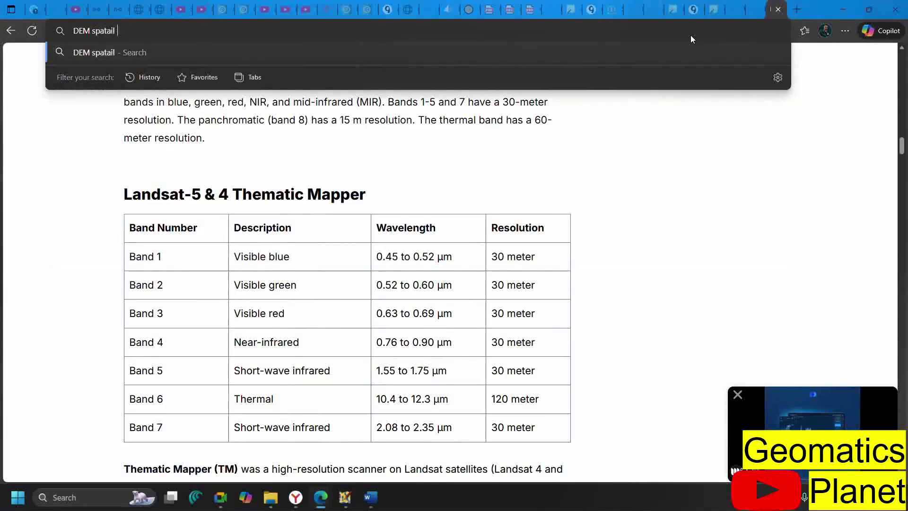
key(BackSpace)
key(BackSpace)
key(BackSpace)
text(ial )
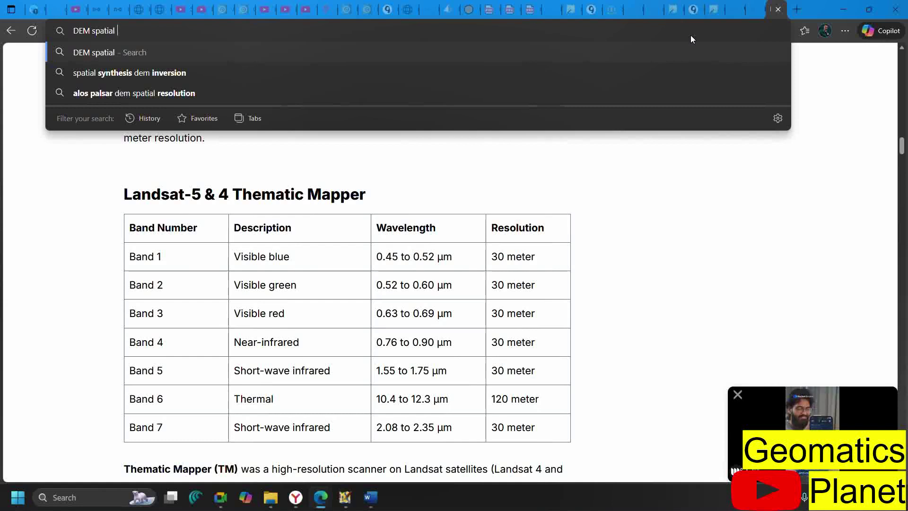
text(rresul)
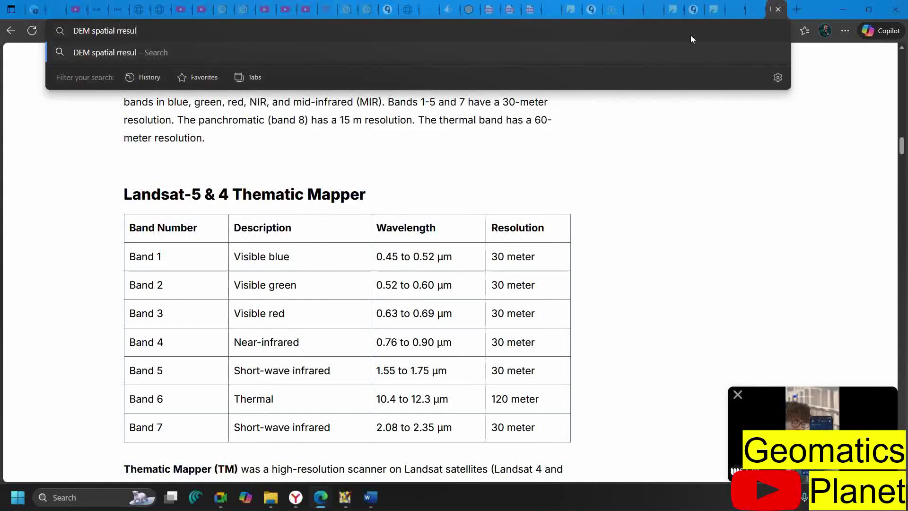
key(BackSpace)
key(BackSpace)
key(BackSpace)
key(BackSpace)
text(eslou)
key(BackSpace)
key(BackSpace)
key(BackSpace)
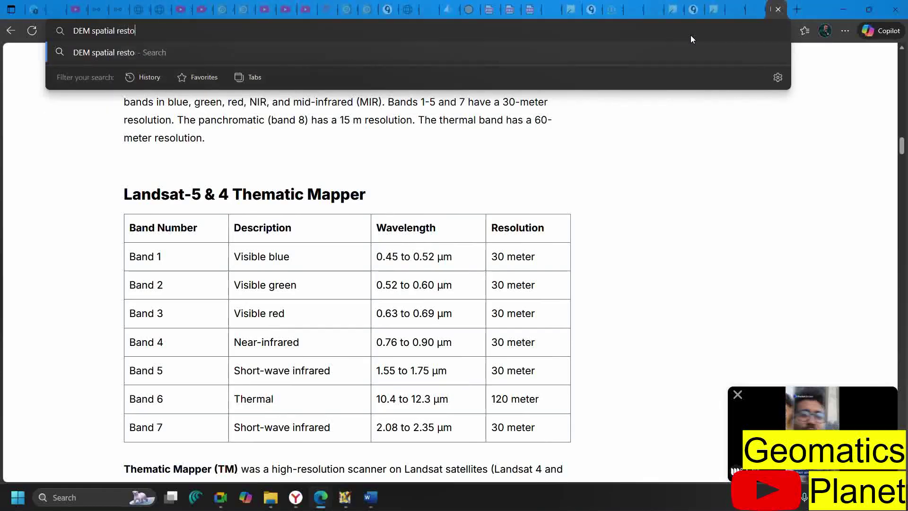
text(olution)
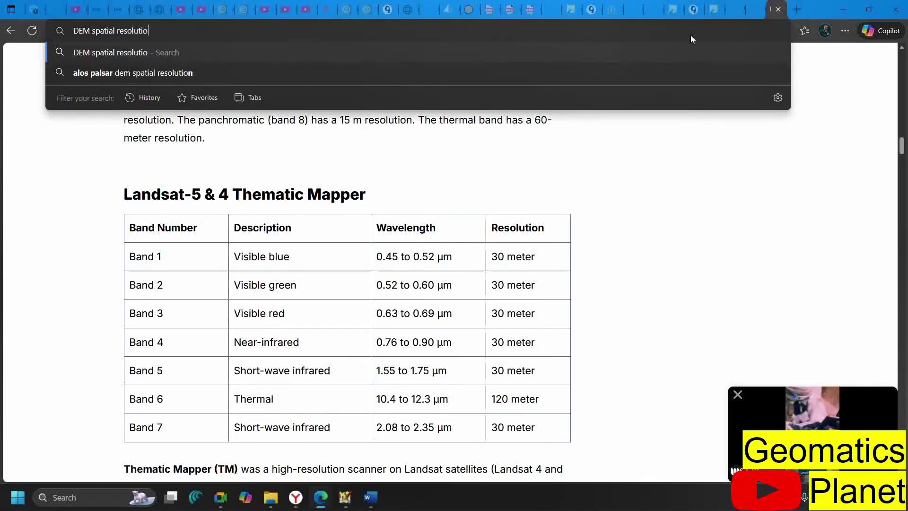
key(Return)
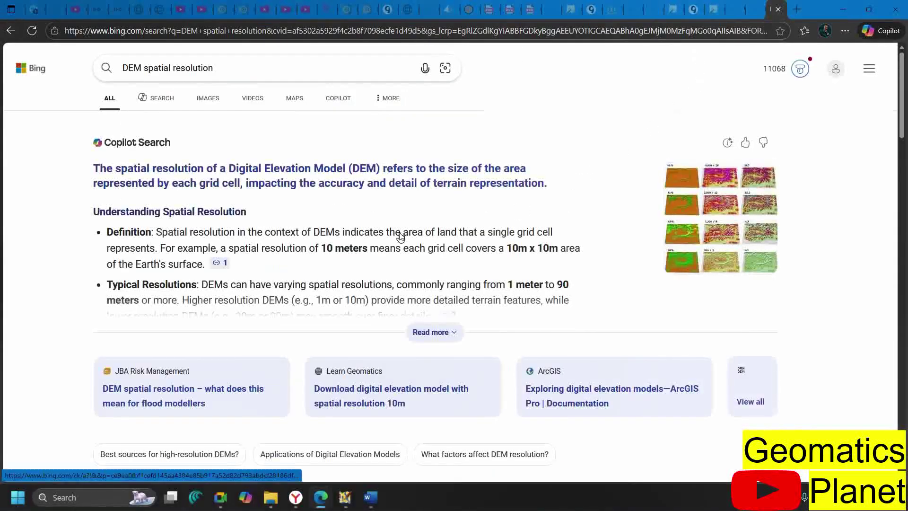
Skim the search results and expand the full Copilot Search answer on DEM spatial resolution
scroll(400, 237, down, 5)
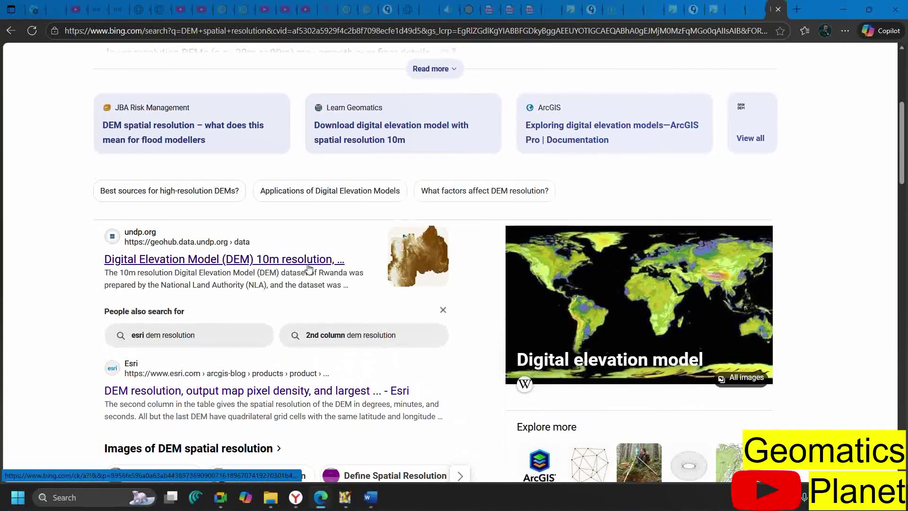
scroll(308, 268, down, 3)
scroll(308, 268, down, 2)
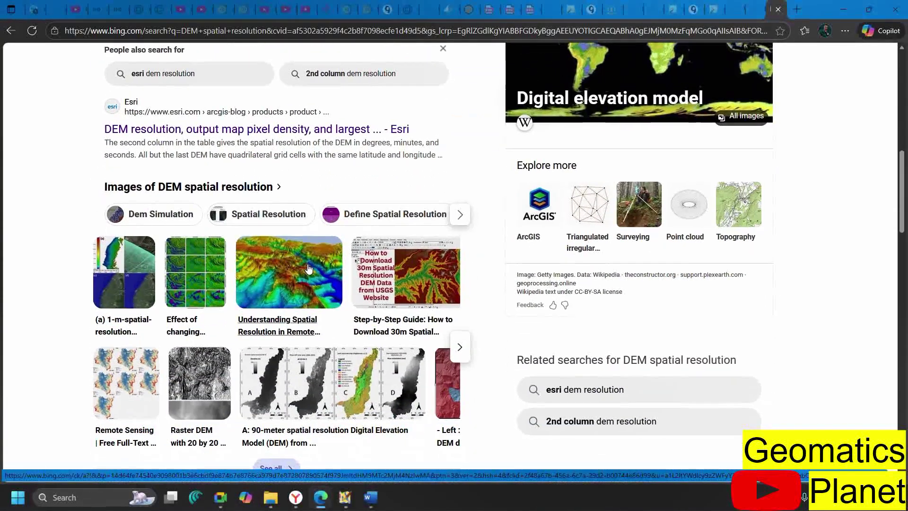
scroll(309, 268, up, 9)
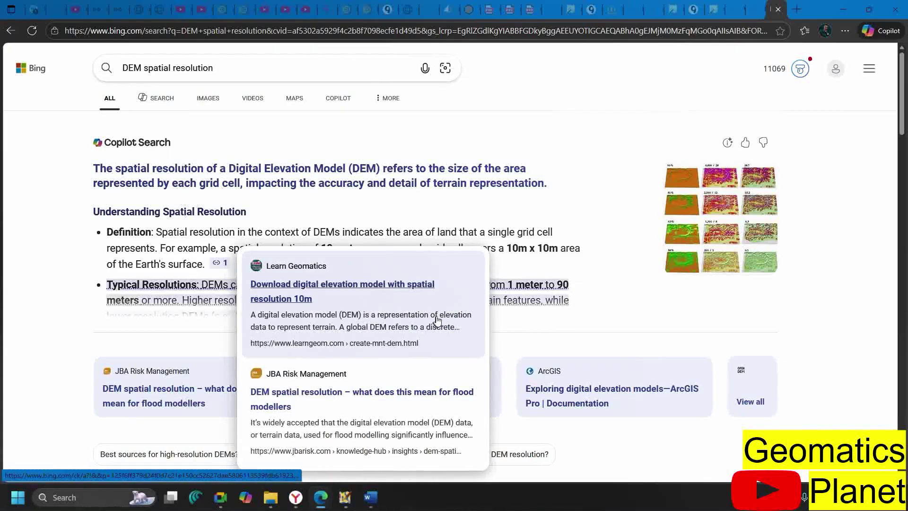
click(448, 334)
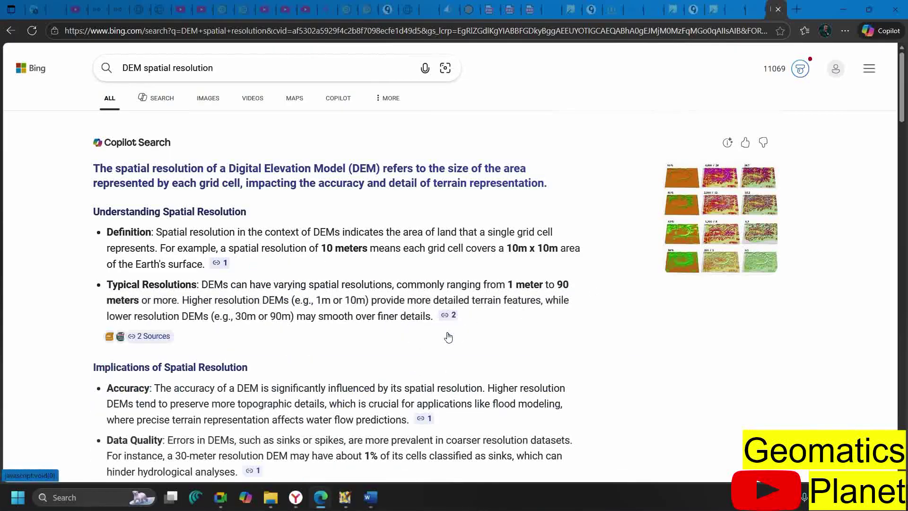
Read the expanded answer's sections on implications, examples of DEMs and conclusion, focusing on the resolutions of global and high-resolution datasets
scroll(450, 303, down, 4)
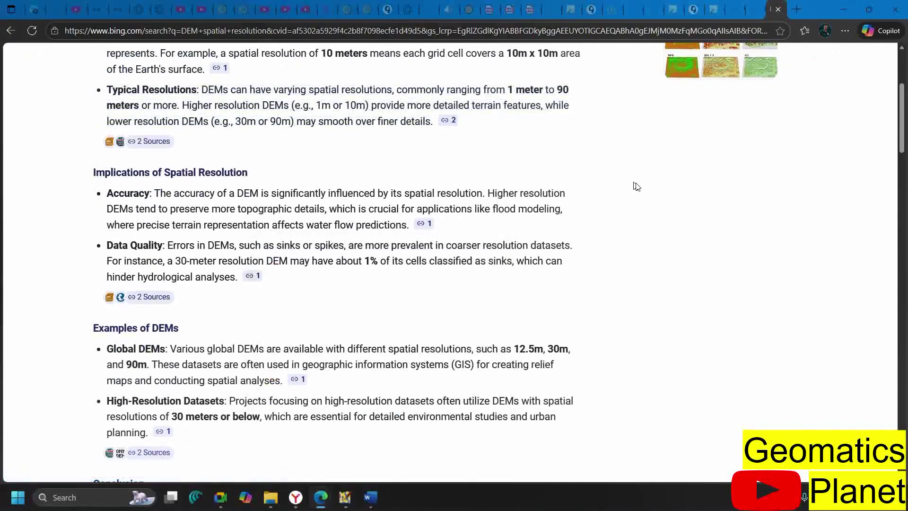
scroll(634, 186, down, 3)
scroll(282, 277, up, 5)
scroll(282, 276, down, 4)
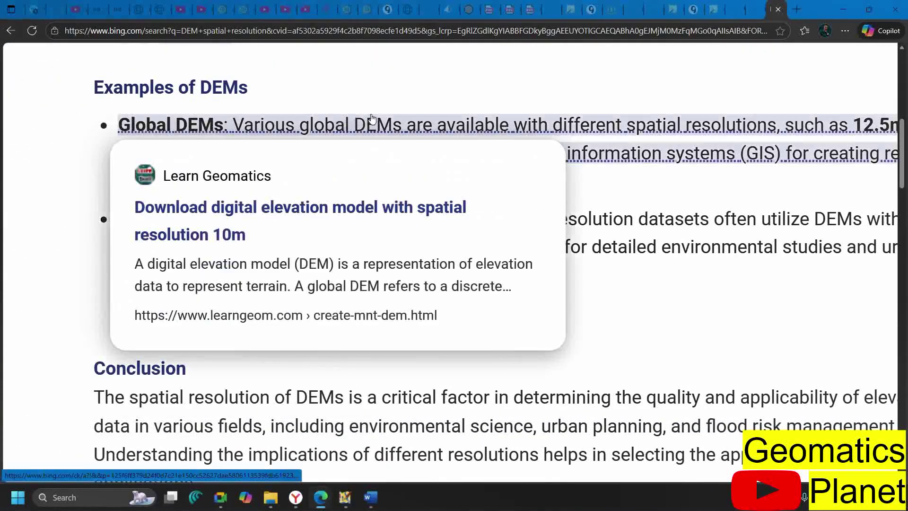
scroll(618, 168, right, 4)
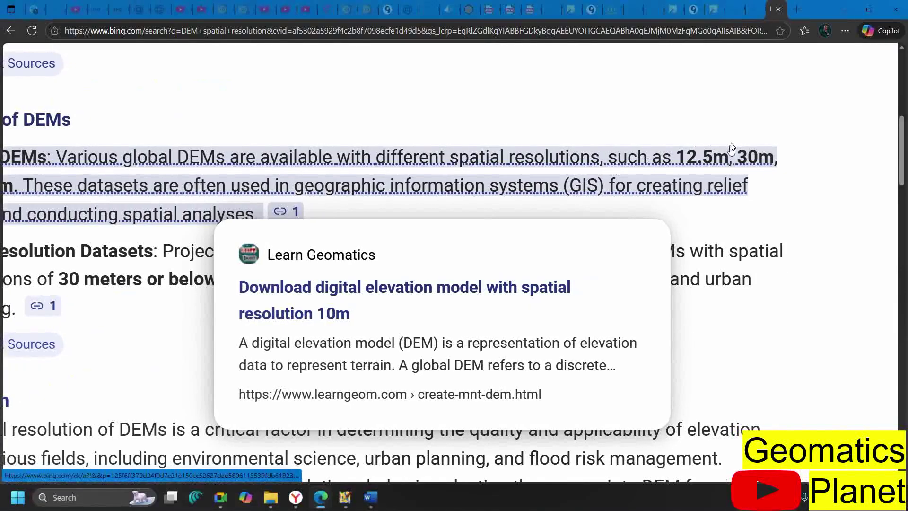
scroll(758, 169, left, 3)
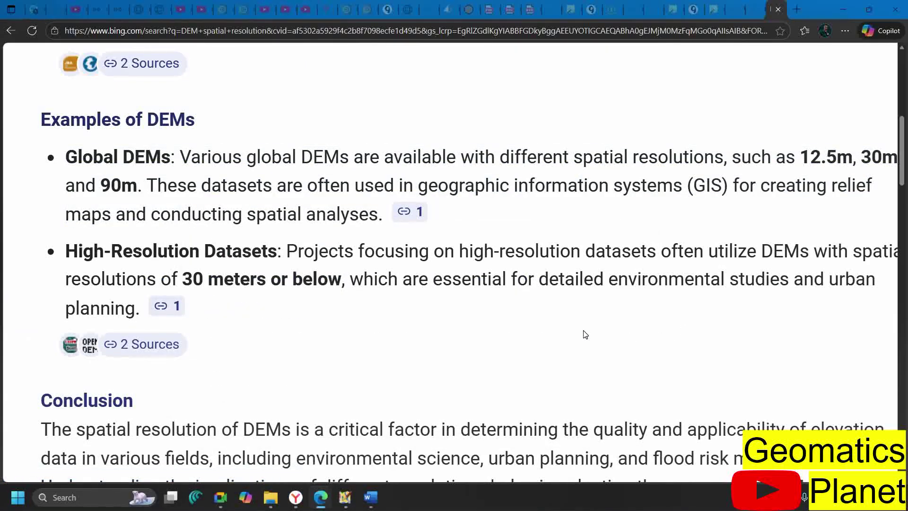
scroll(585, 335, down, 2)
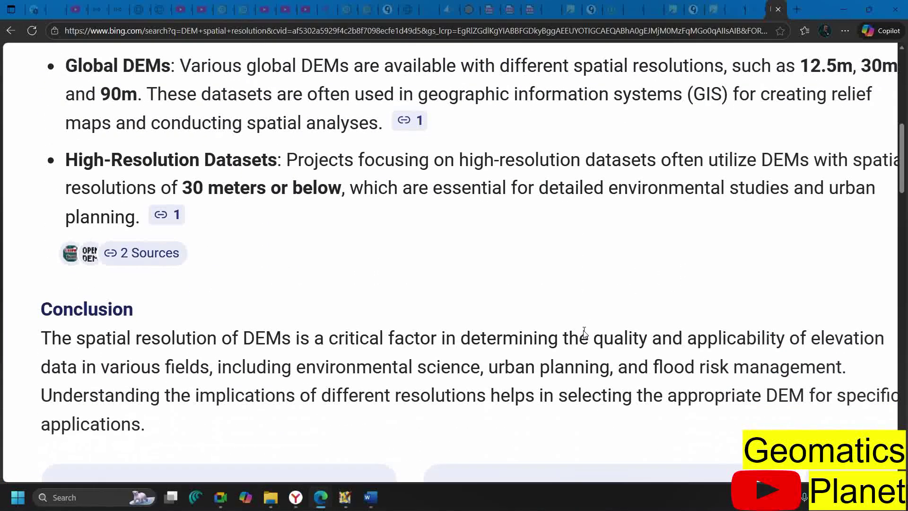
scroll(585, 334, down, 1)
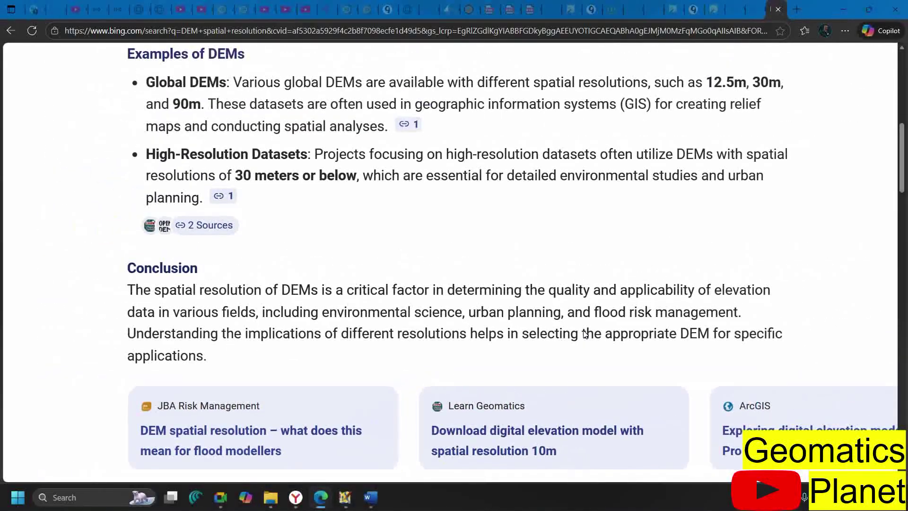
Open the OpenDEM result "Free Digital Elevation Models" in a new tab and switch to that page
scroll(585, 334, down, 6)
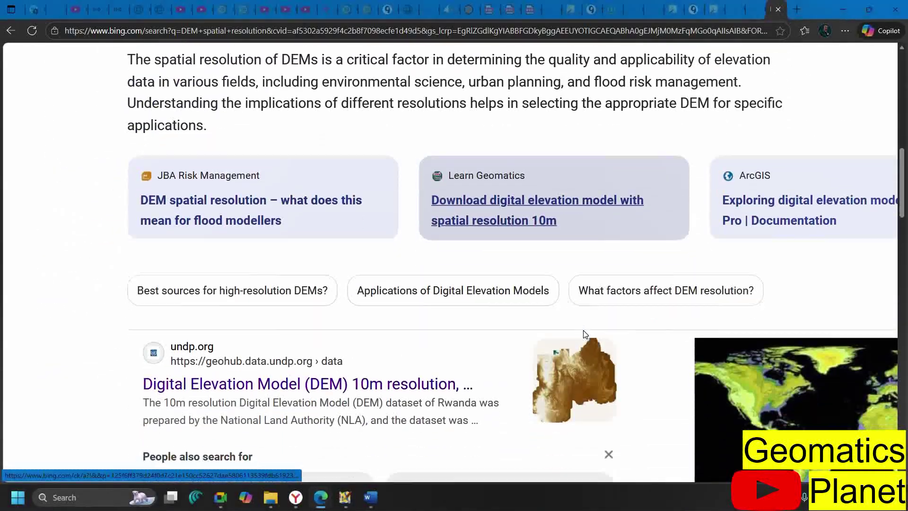
scroll(585, 335, down, 10)
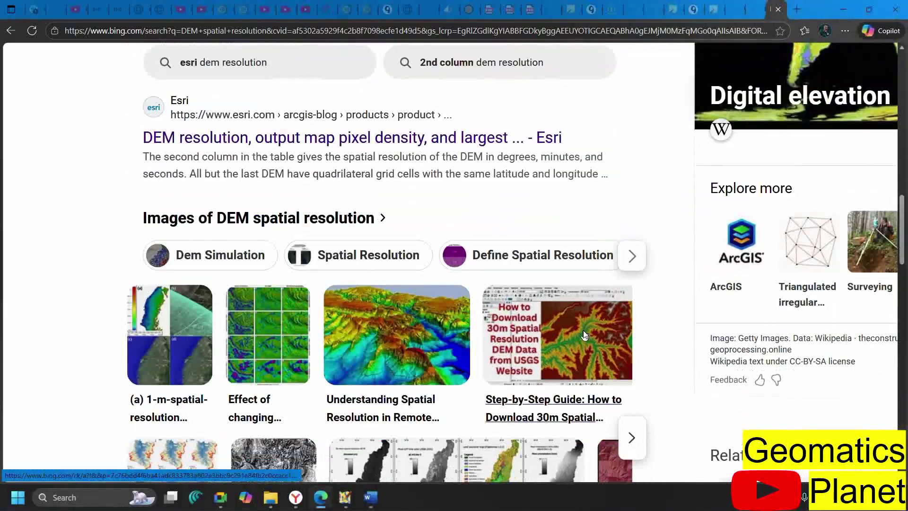
scroll(585, 334, down, 8)
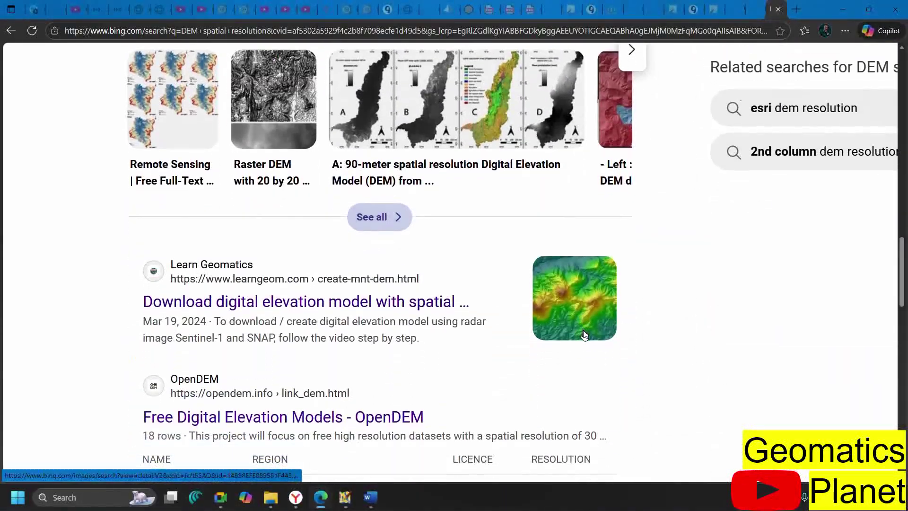
scroll(585, 335, down, 1)
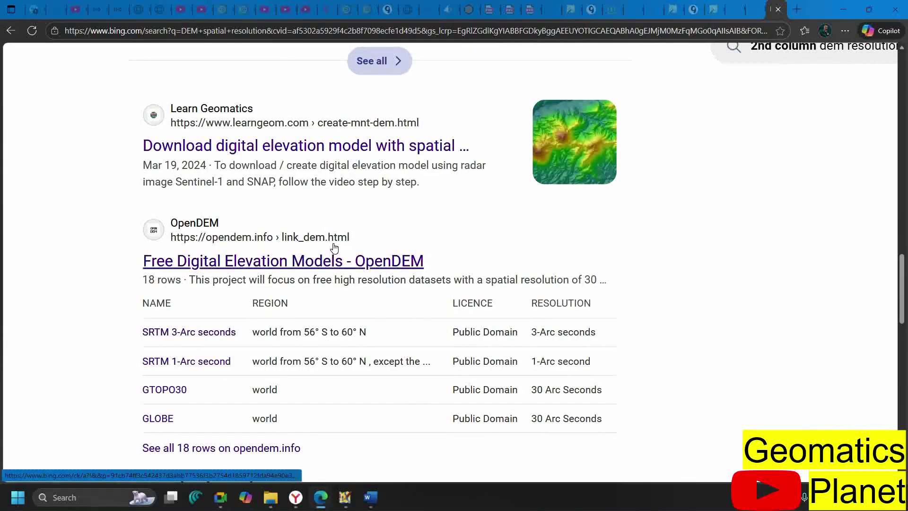
right_click(304, 263)
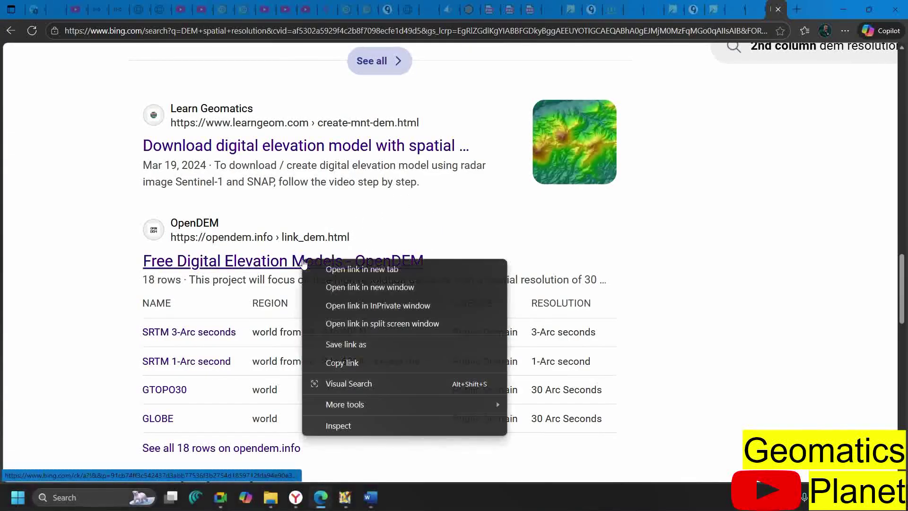
click(337, 268)
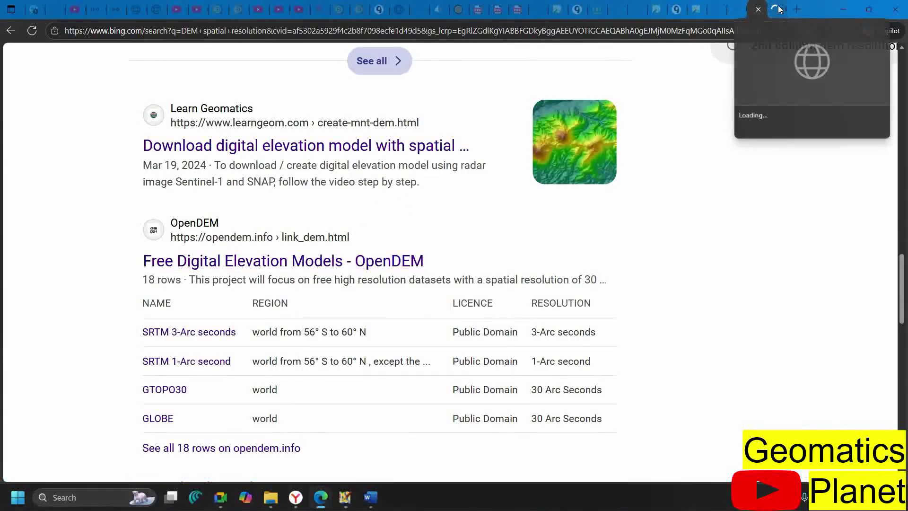
click(762, 6)
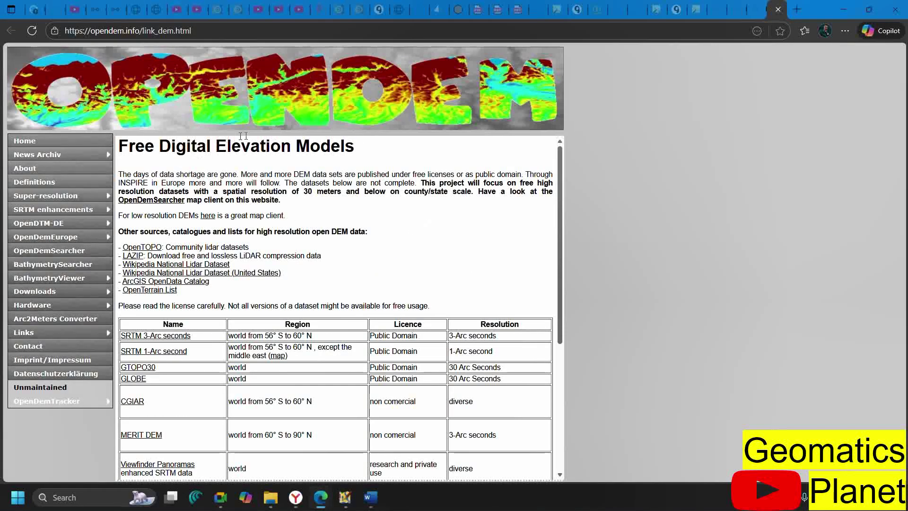
Examine the table of free digital elevation models, comparing each dataset's name, region, licence and resolution
scroll(317, 219, down, 2)
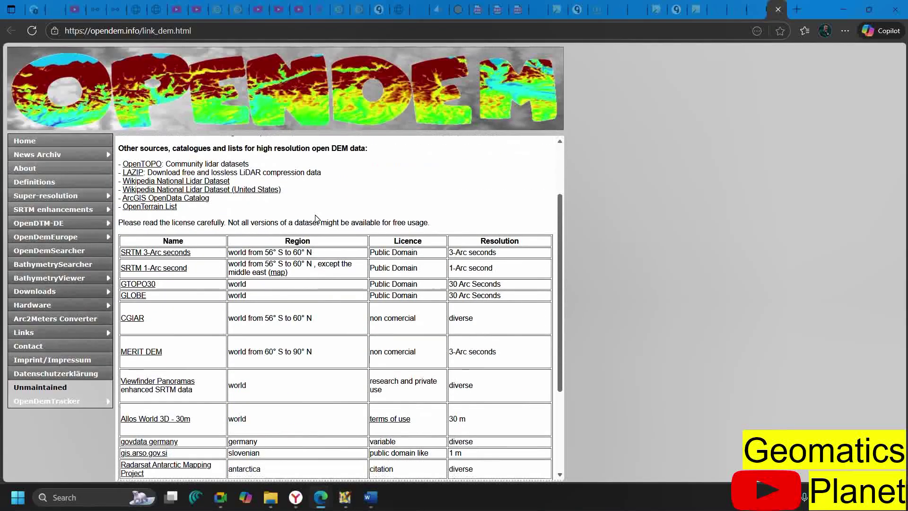
scroll(255, 320, up, 1)
scroll(254, 320, up, 5)
scroll(255, 320, up, 1)
scroll(254, 320, down, 2)
scroll(254, 320, left, 1)
scroll(255, 320, down, 1)
scroll(254, 320, down, 1)
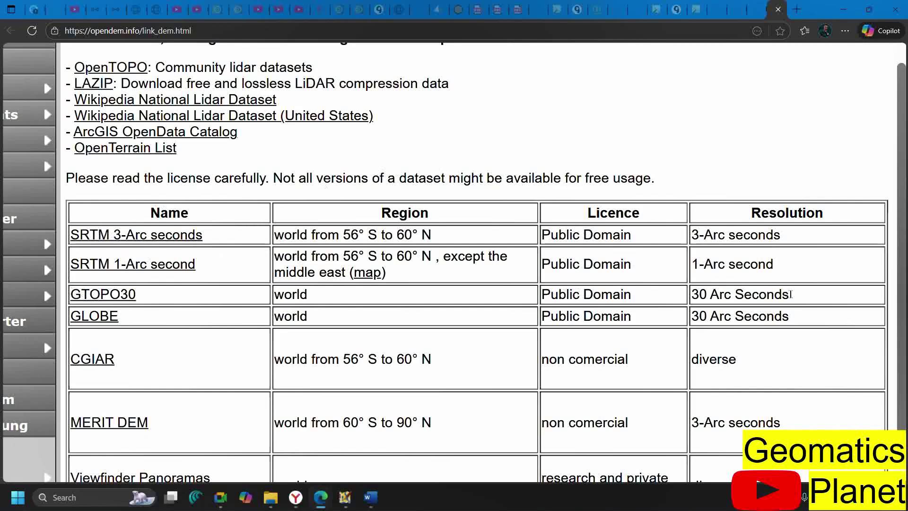
scroll(154, 348, down, 3)
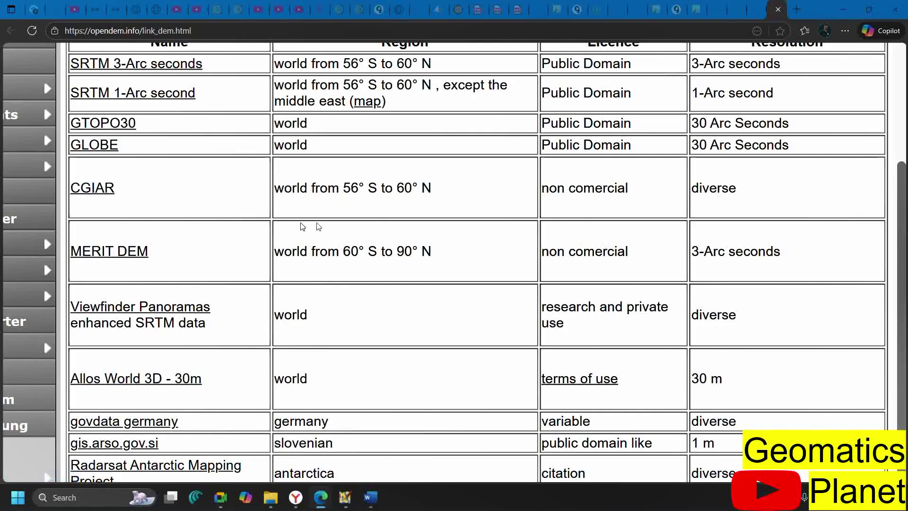
scroll(303, 226, down, 4)
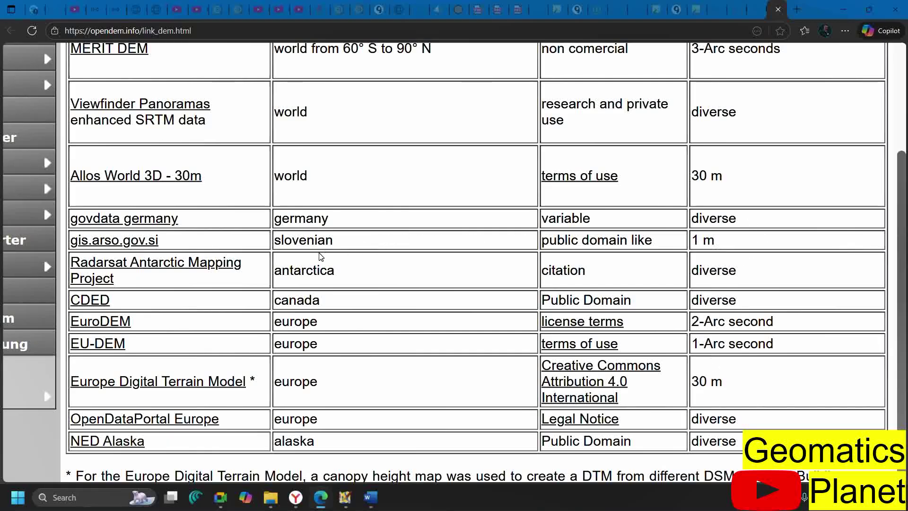
scroll(321, 284, down, 1)
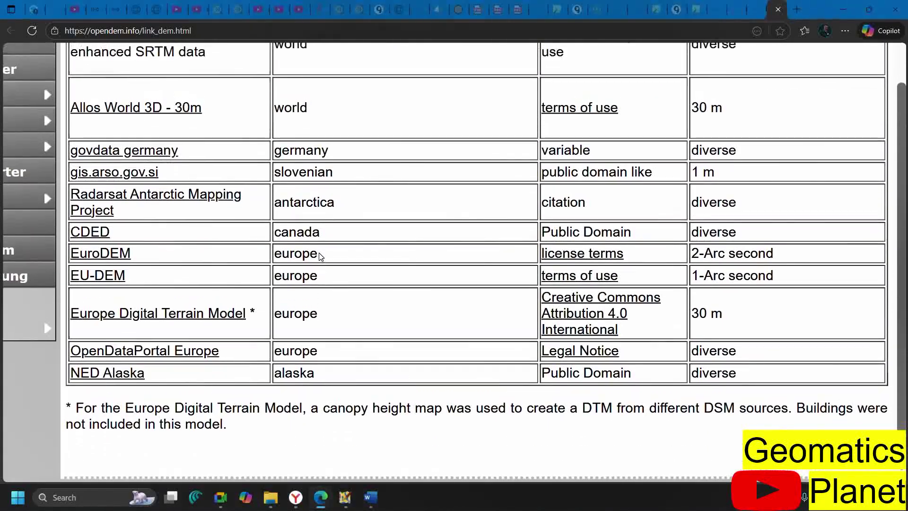
scroll(321, 265, up, 5)
scroll(320, 257, down, 1)
scroll(320, 256, left, 3)
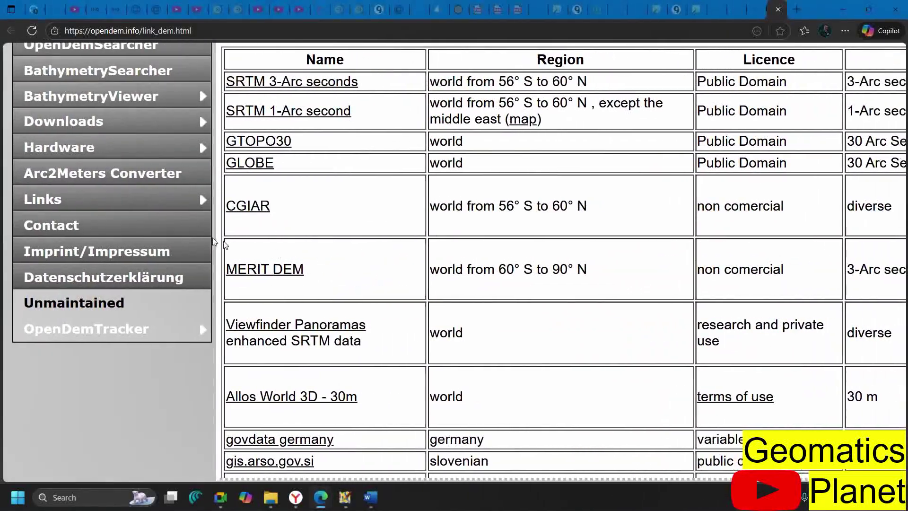
Look through the OpenDEM site's Links, OpenDemEurope and Downloads entries to see which DEM resources it offers
mouse_move(126, 197)
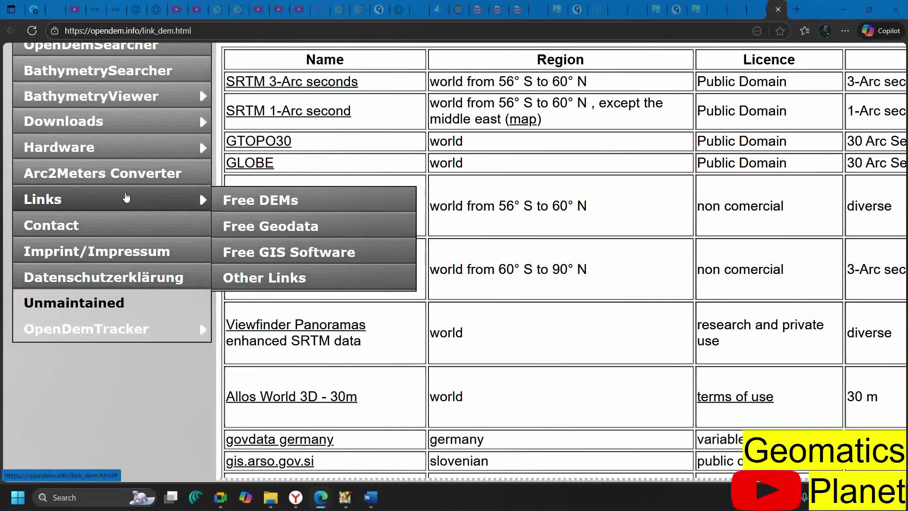
mouse_move(194, 150)
scroll(194, 155, up, 2)
scroll(193, 155, up, 1)
mouse_move(188, 105)
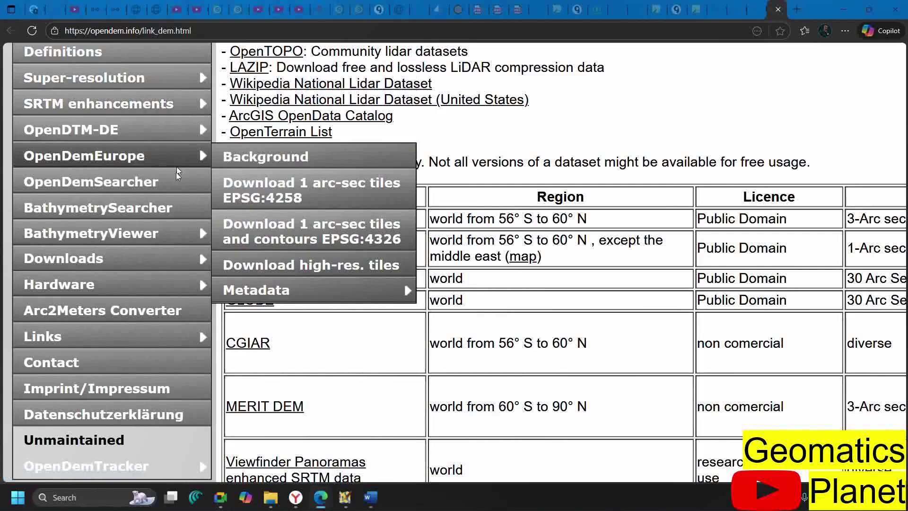
mouse_move(161, 250)
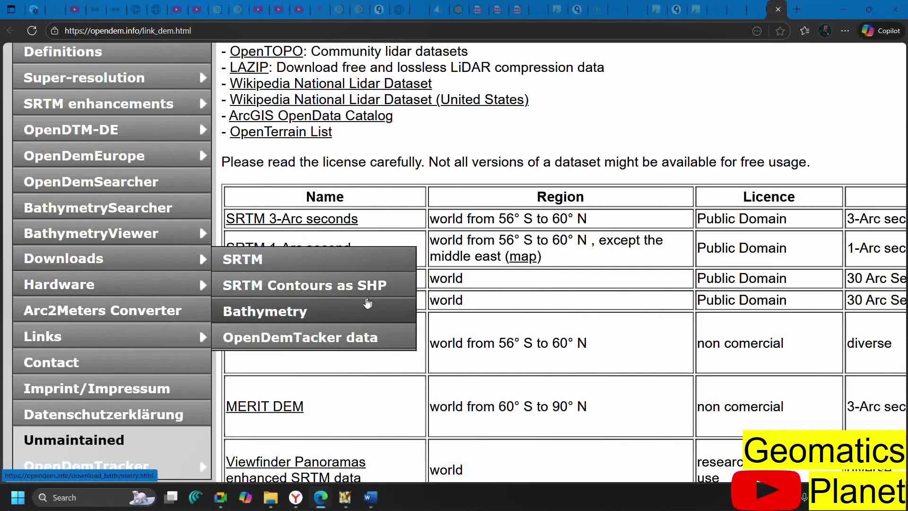
mouse_move(207, 335)
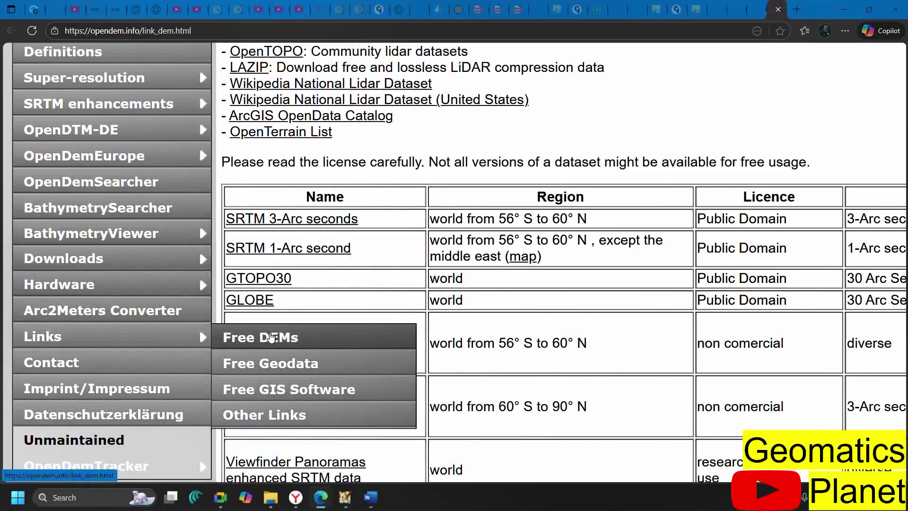
key(ctrl+0)
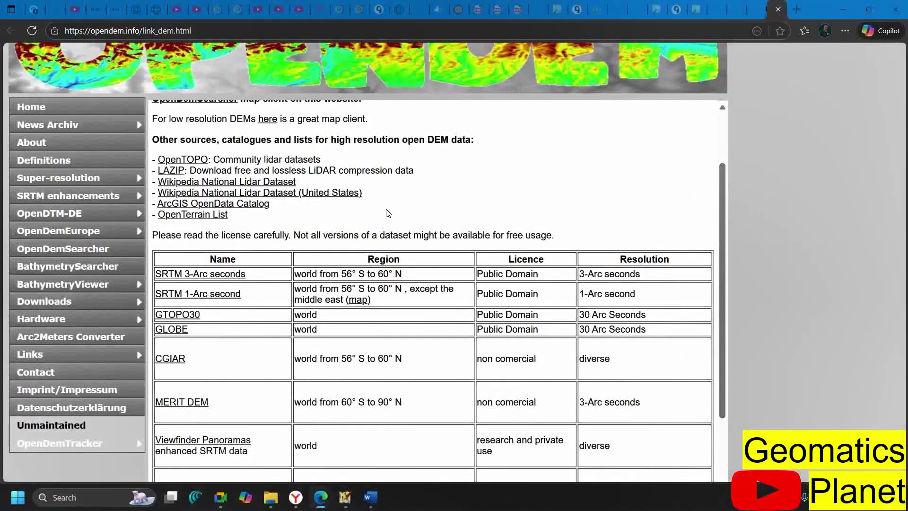
Open the DIVA-GIS data page at diva-gis.org/data.html in place of the OpenDEM page
scroll(388, 213, up, 4)
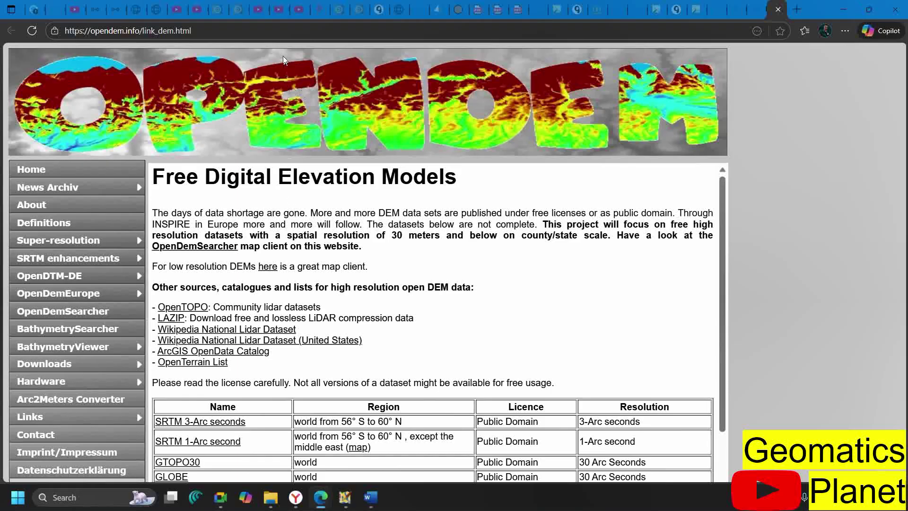
click(279, 32)
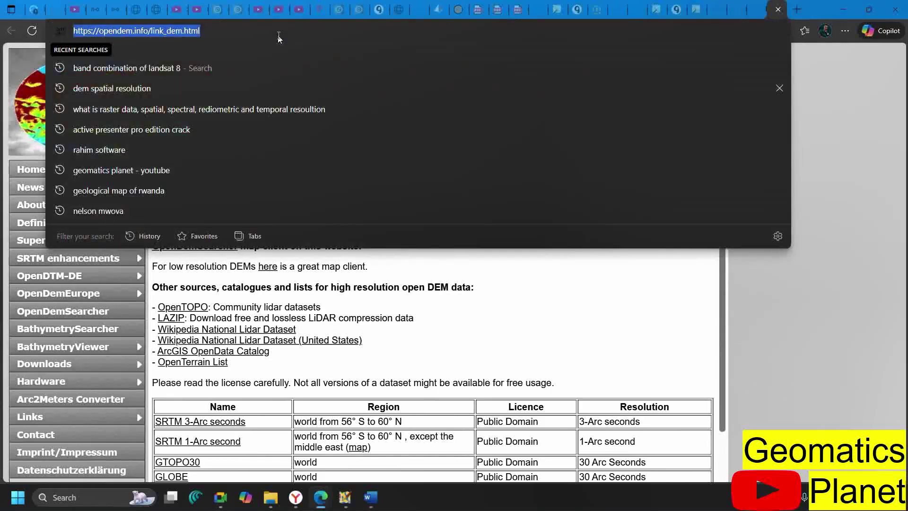
text(diva-gis.org/data)
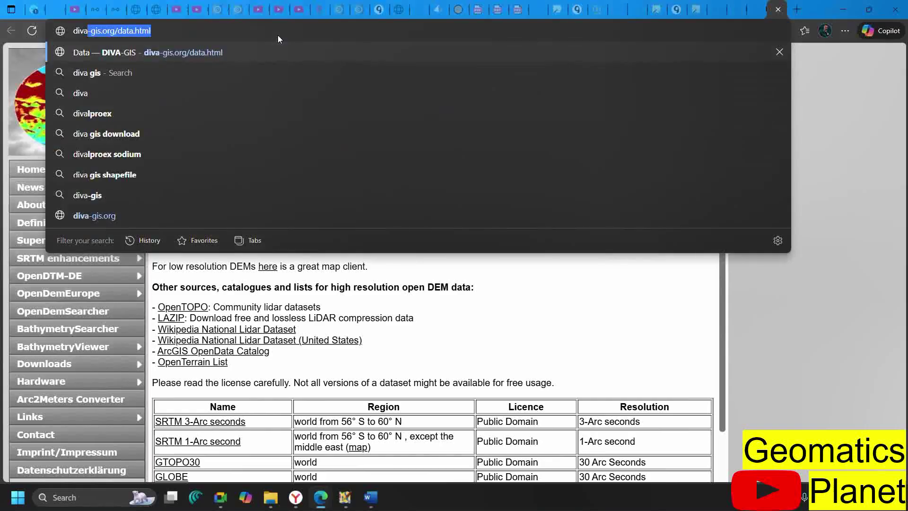
key(Return)
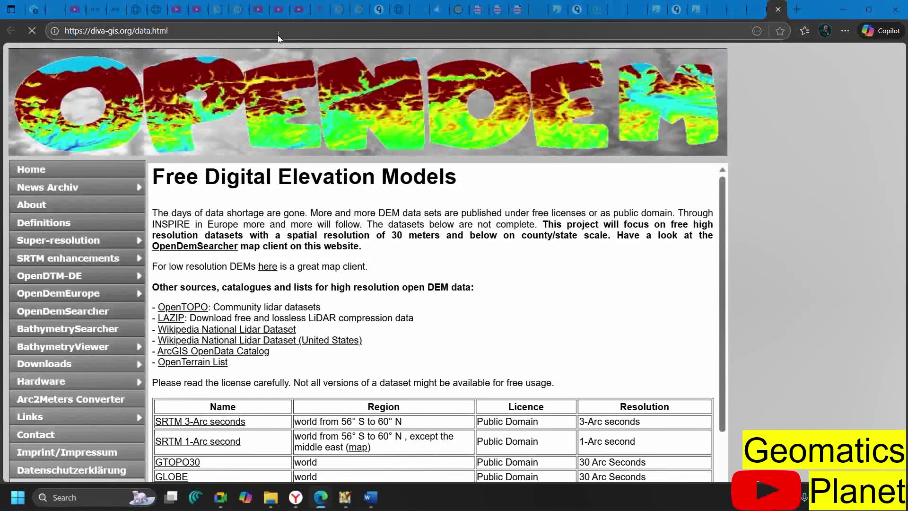
Examine the DIVA-GIS sources table and the notes on formats and resolution, focusing on the source, format and resolution of the elevation data
scroll(298, 268, down, 9)
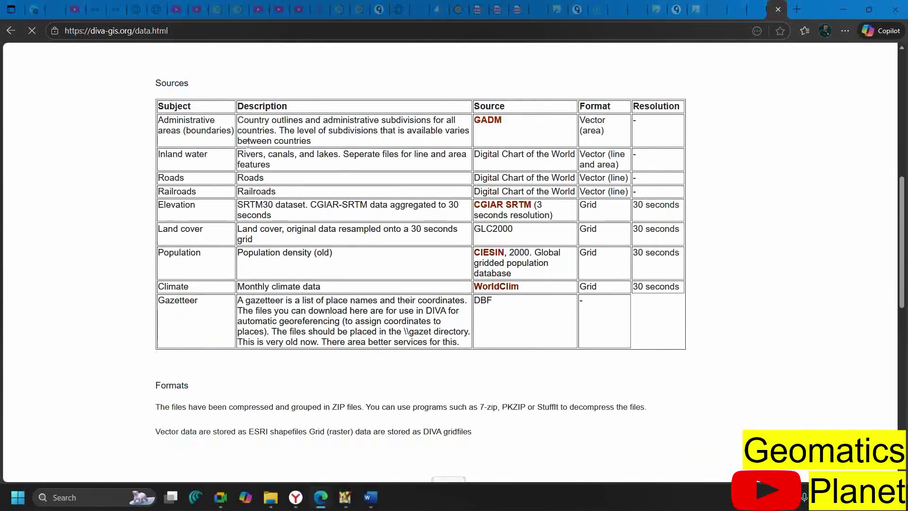
scroll(405, 179, up, 2)
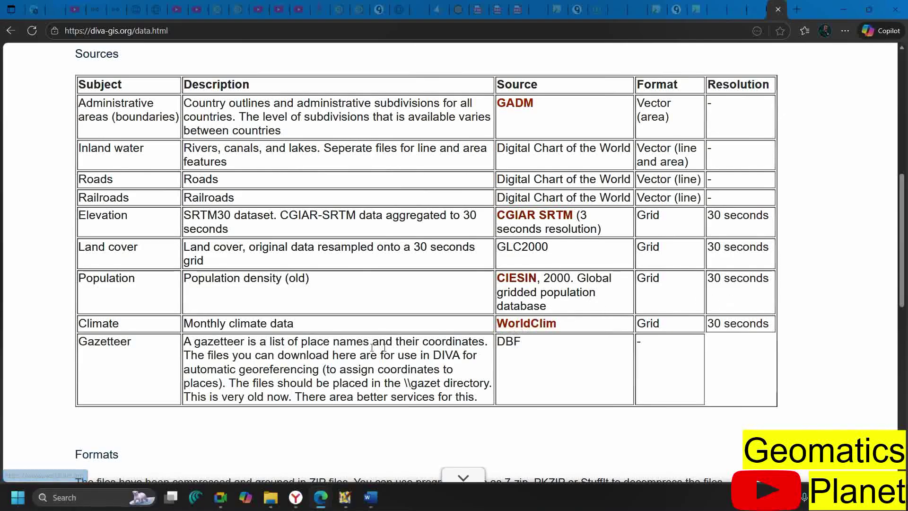
scroll(295, 343, down, 12)
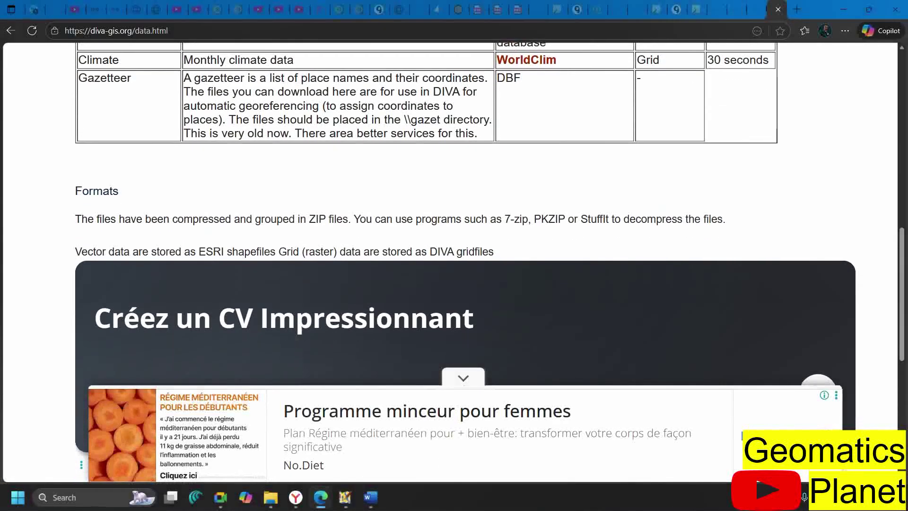
scroll(298, 347, down, 2)
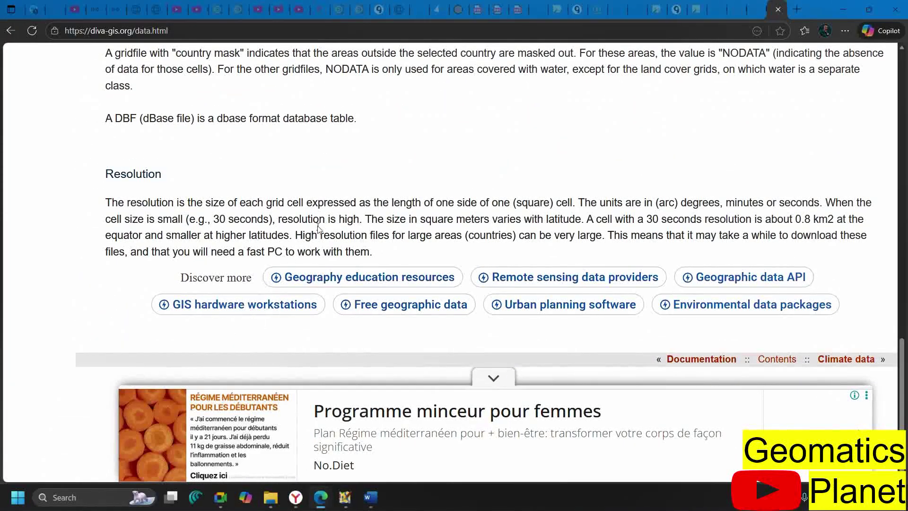
scroll(292, 242, up, 8)
scroll(293, 243, up, 10)
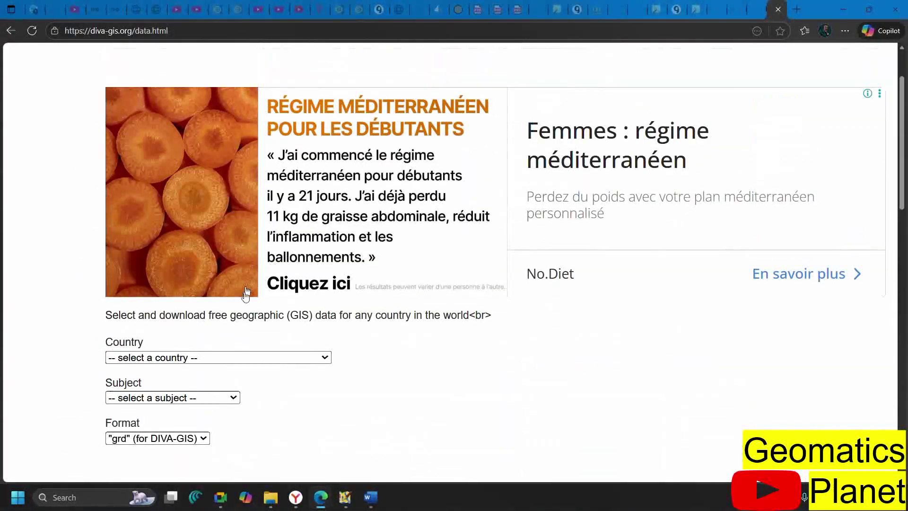
Choose Rwanda as the country in the DIVA-GIS download form
scroll(239, 365, down, 2)
click(194, 273)
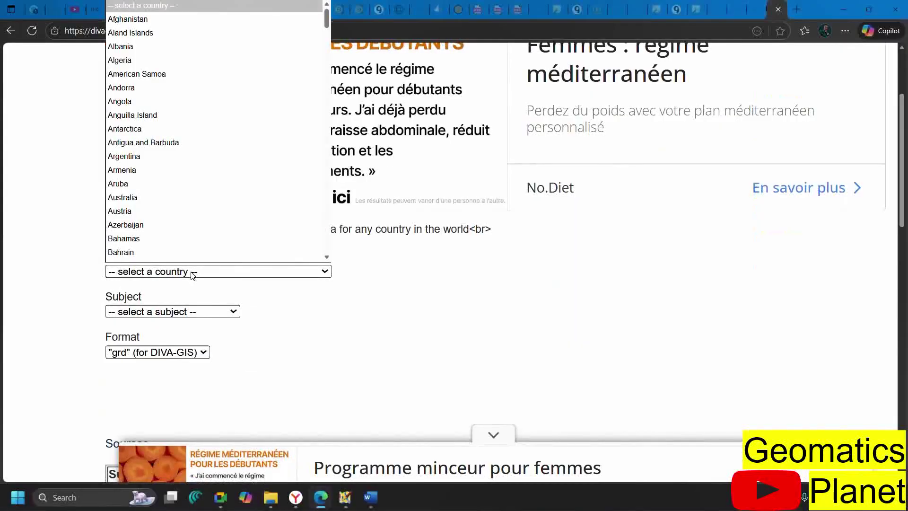
key(r)
key(r)
key(r)
key(r)
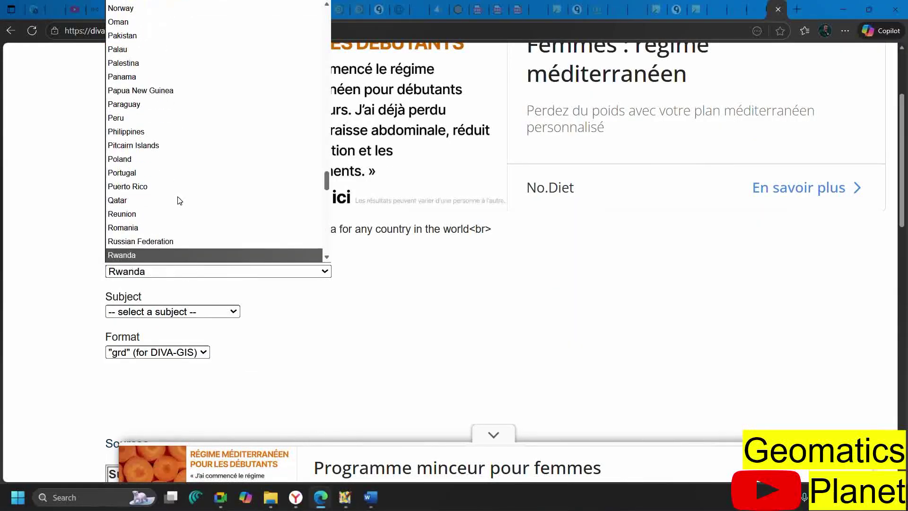
key(Return)
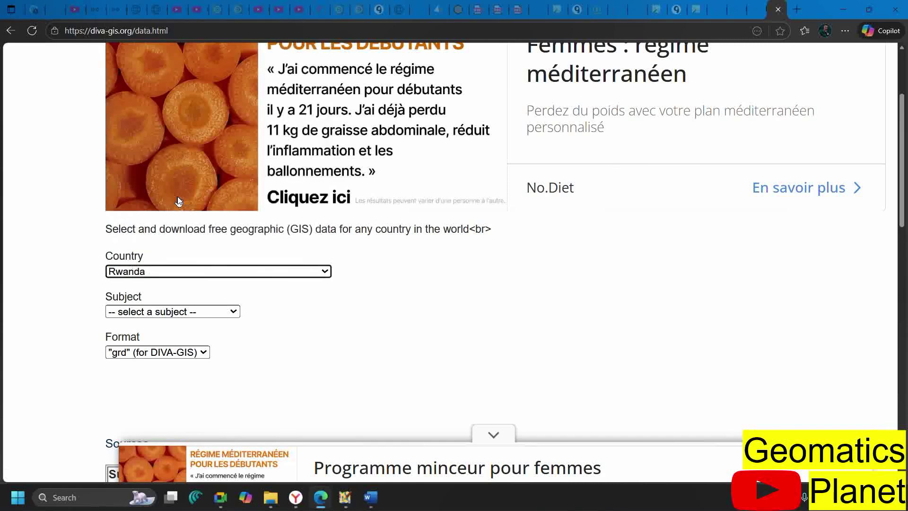
Set the subject of the Rwanda data to Elevation (country mask)
click(211, 312)
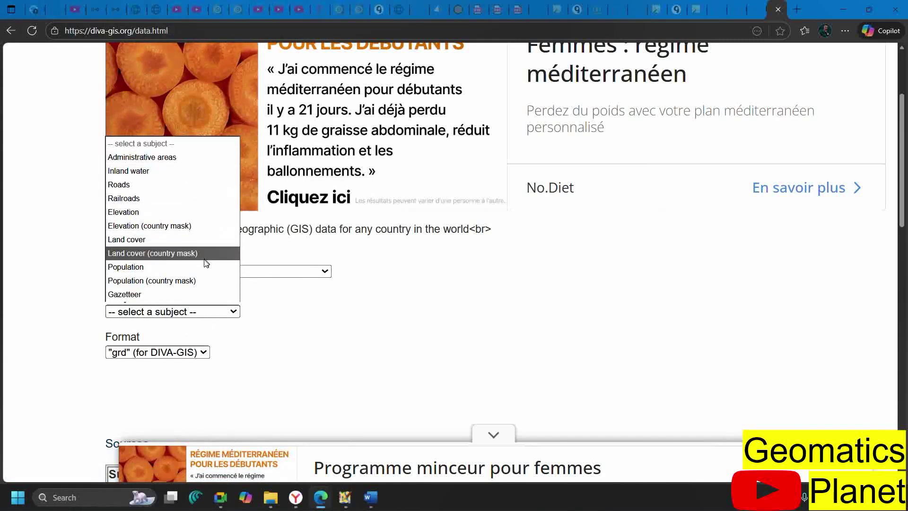
click(160, 214)
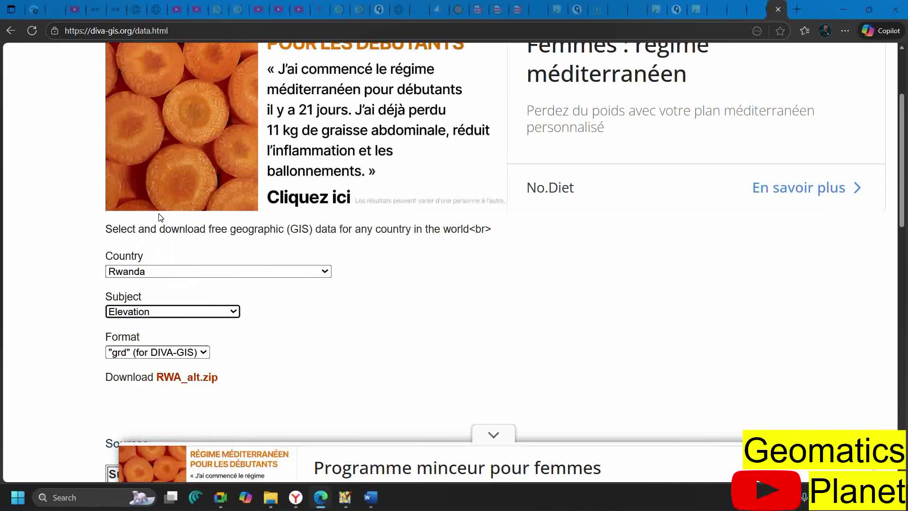
click(139, 313)
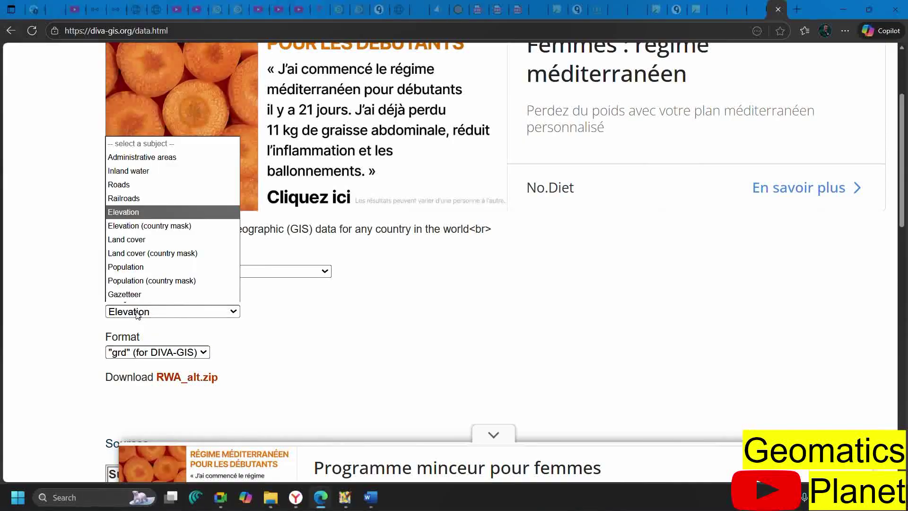
click(147, 226)
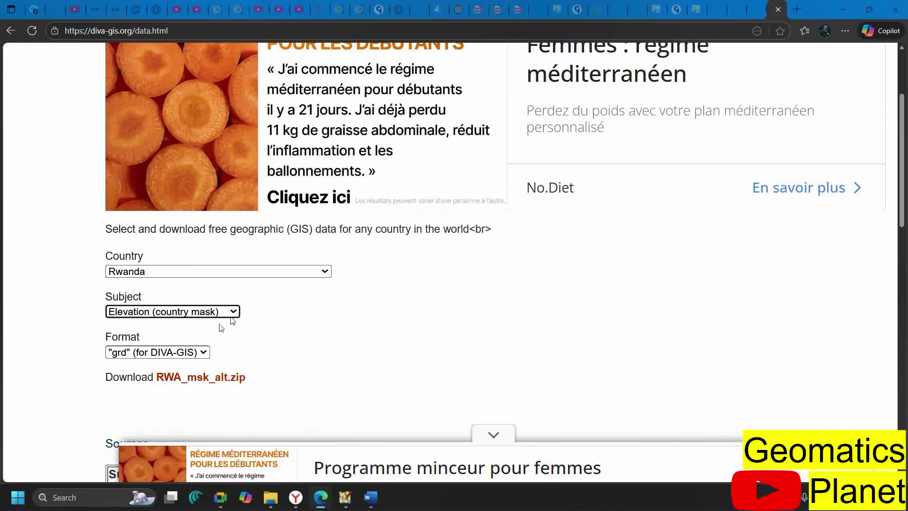
Set the data format to GeoTIFF and download RWA_msk_alt_tif.zip, closing the advertisement that interrupts
click(161, 355)
click(161, 355)
click(160, 355)
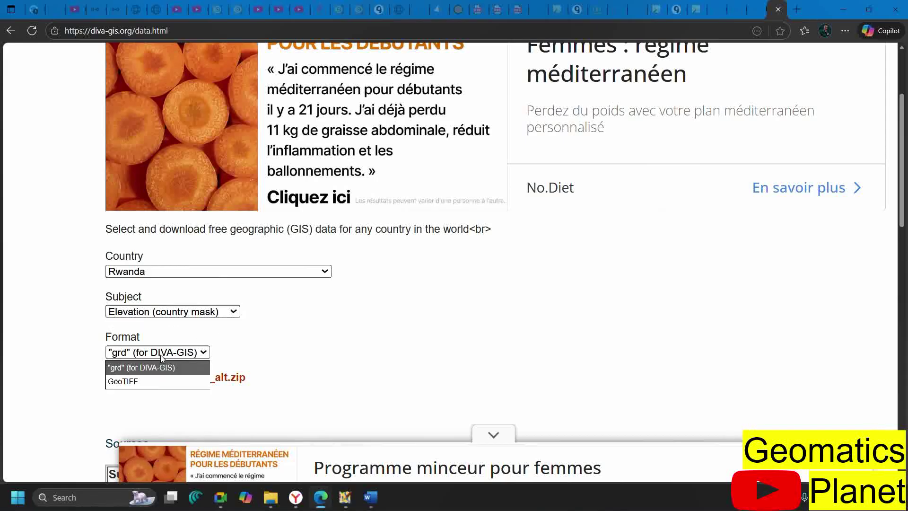
click(152, 384)
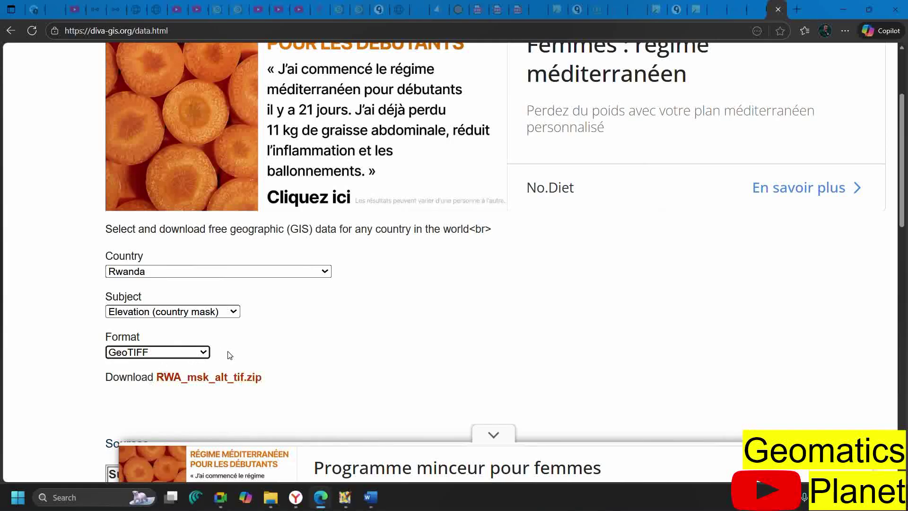
click(228, 378)
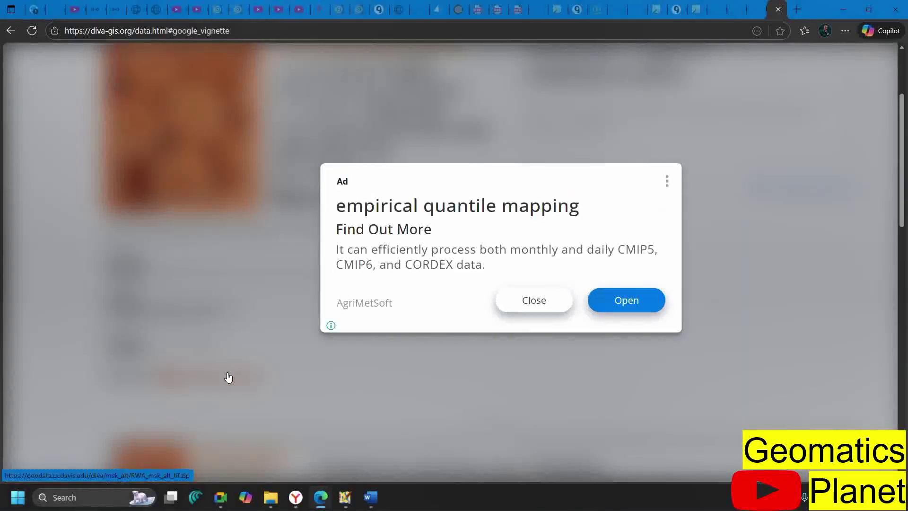
click(523, 309)
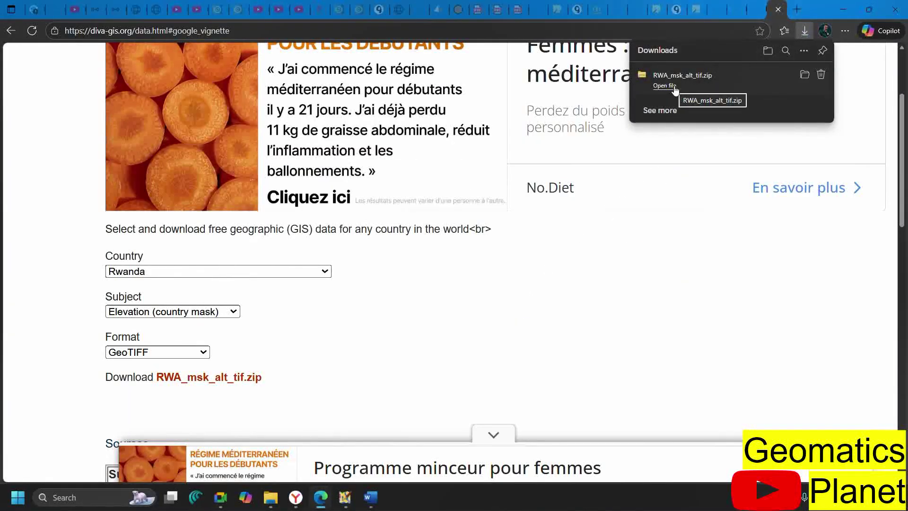
Switch to File Explorer and select the downloaded RWA_msk_alt_tif archive in the Downloads folder to check its details
mouse_move(266, 505)
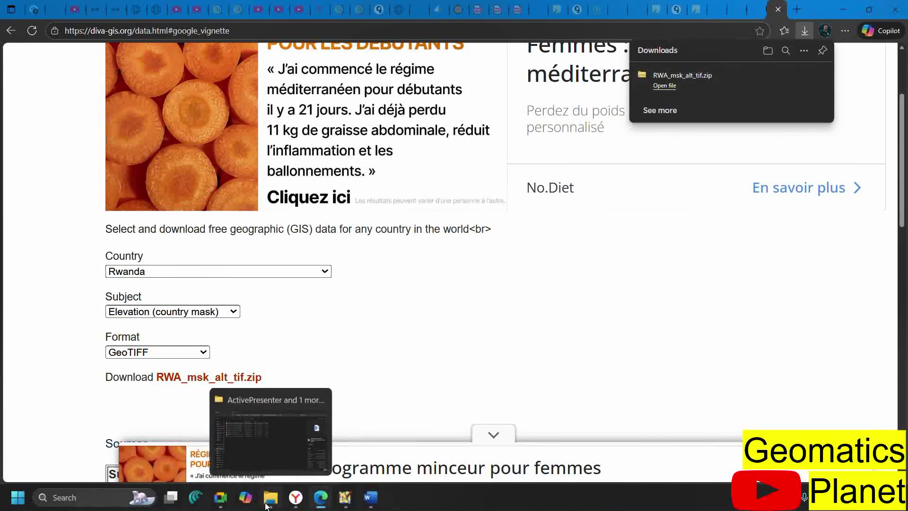
click(268, 459)
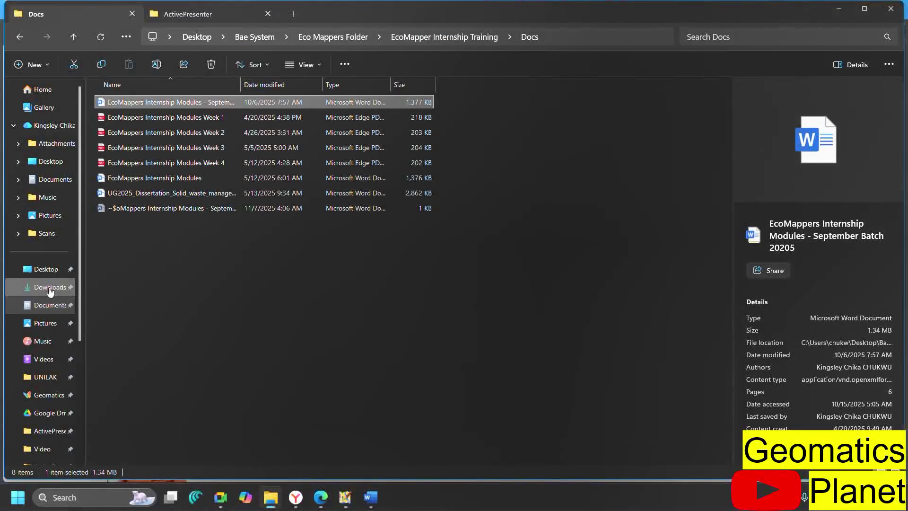
click(49, 289)
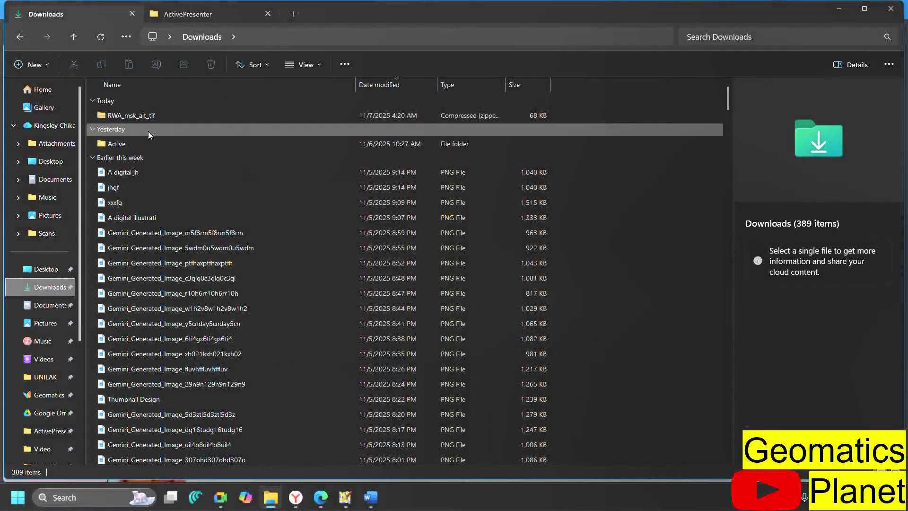
click(150, 117)
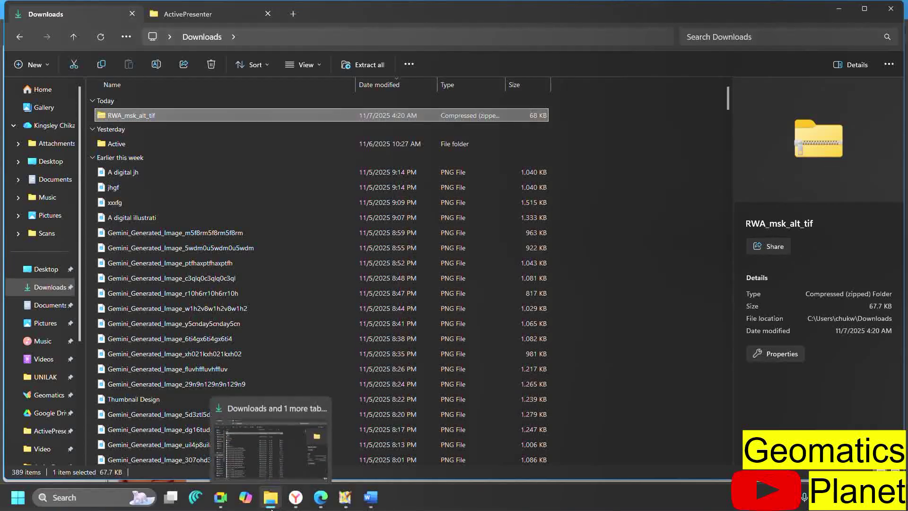
Switch to the Yandex browser showing the Gmail inbox and run a Google search for "open topography" there
click(297, 500)
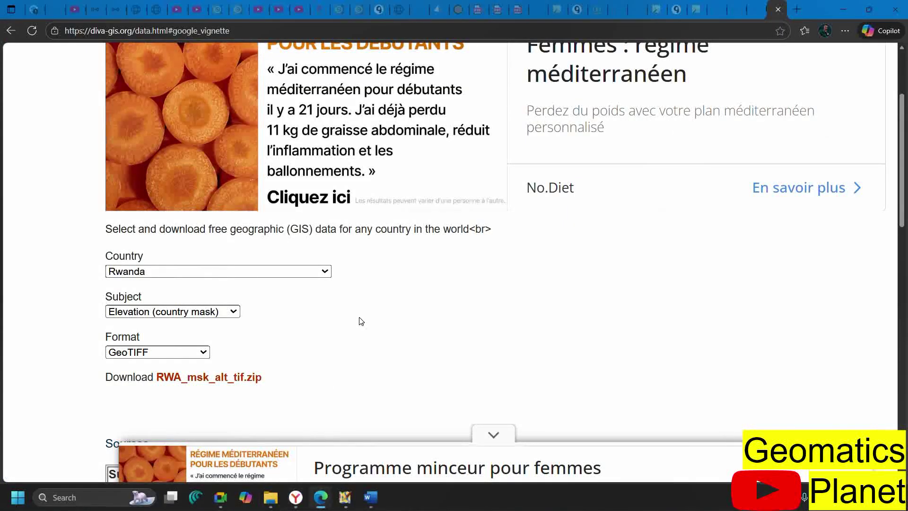
click(299, 508)
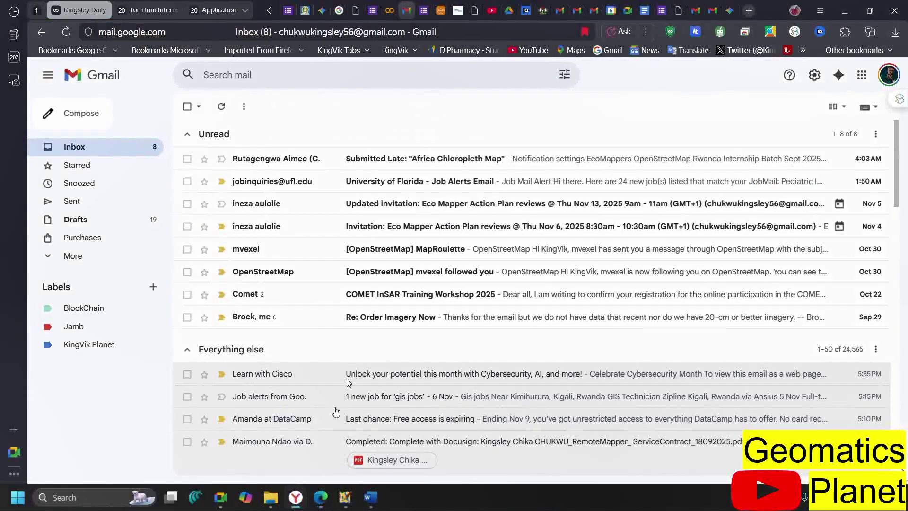
click(440, 32)
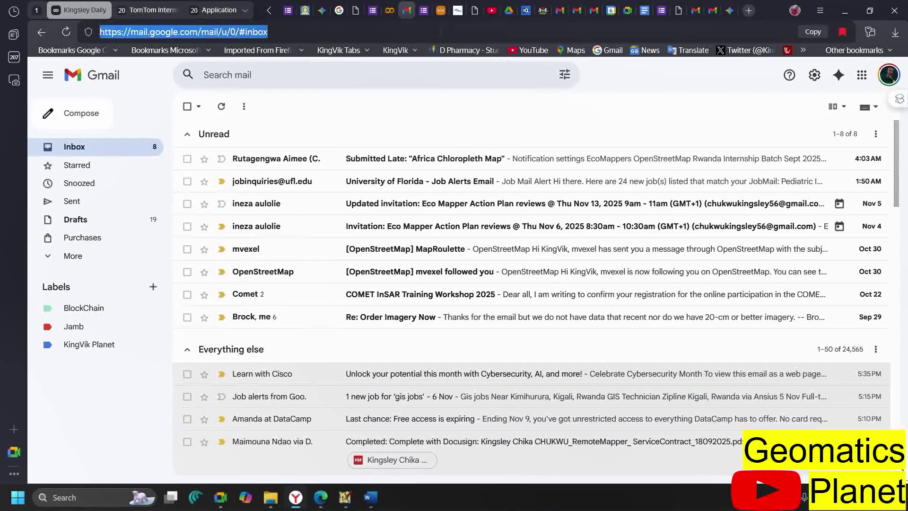
text(o)
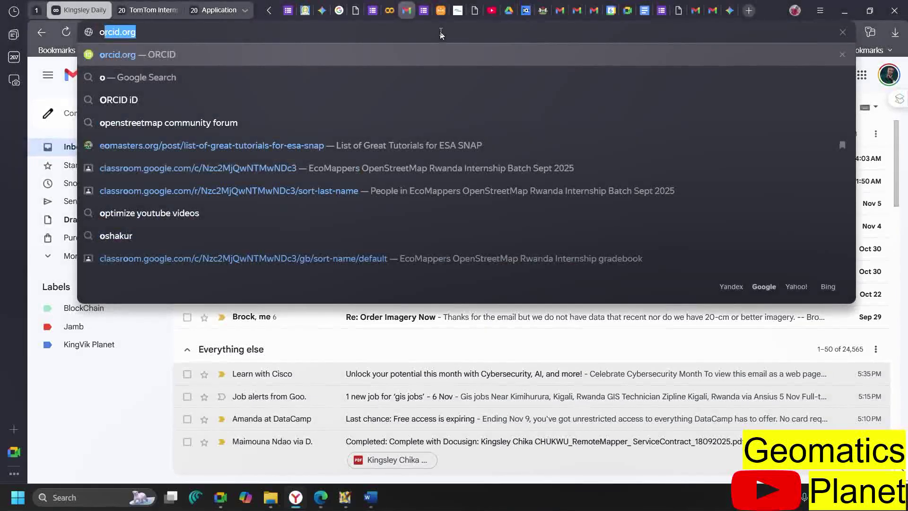
text(pe)
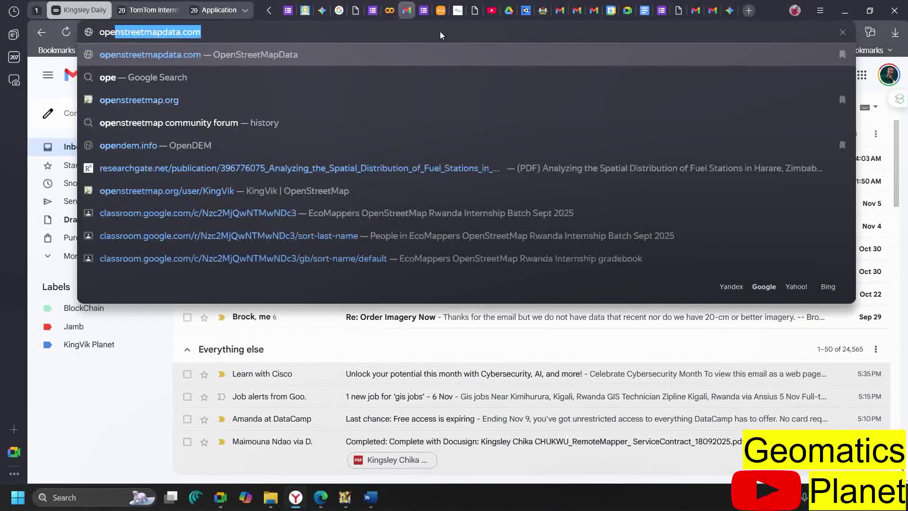
text(en)
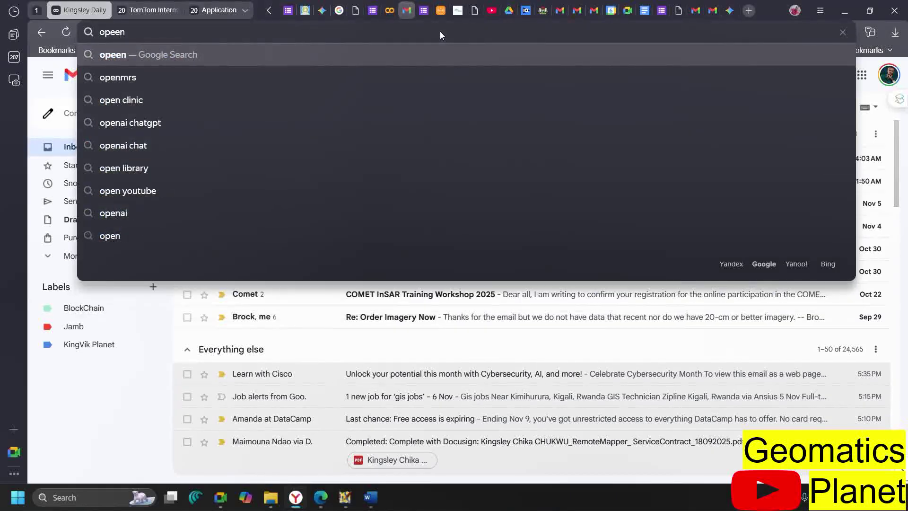
key(BackSpace)
key(BackSpace)
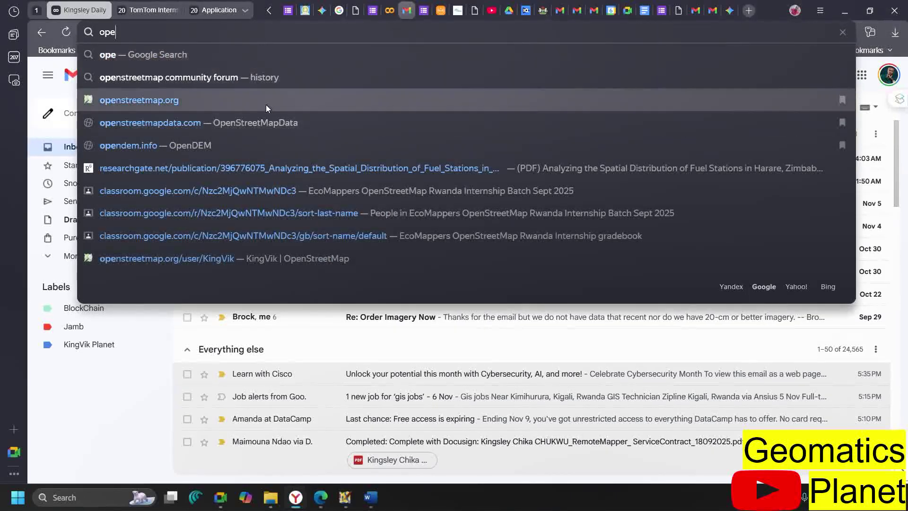
text(n)
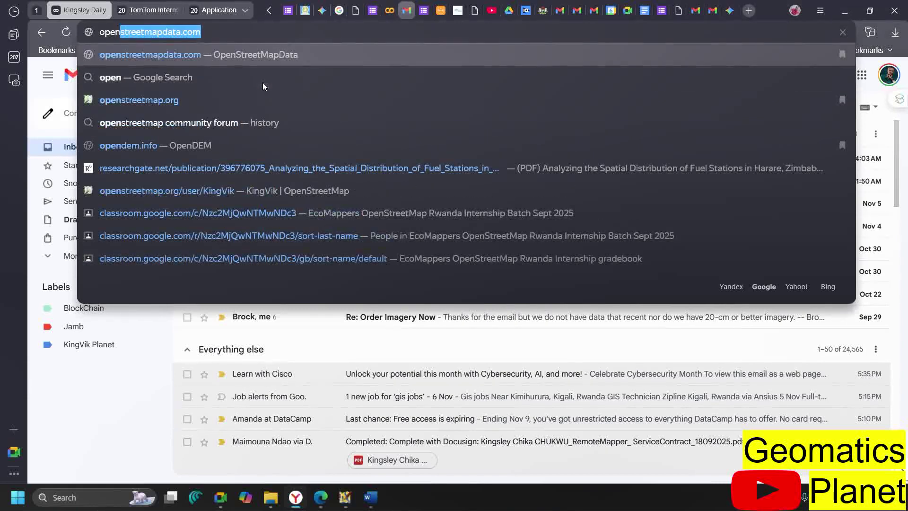
text( t)
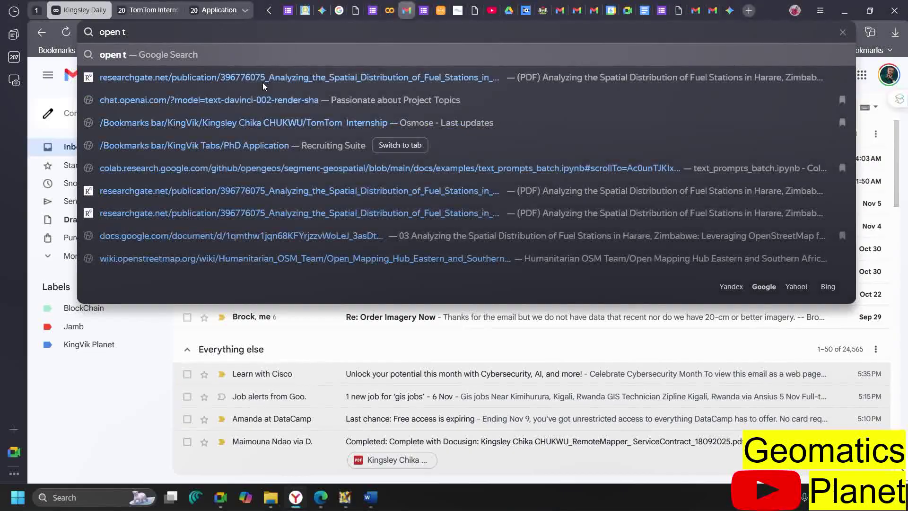
text(op)
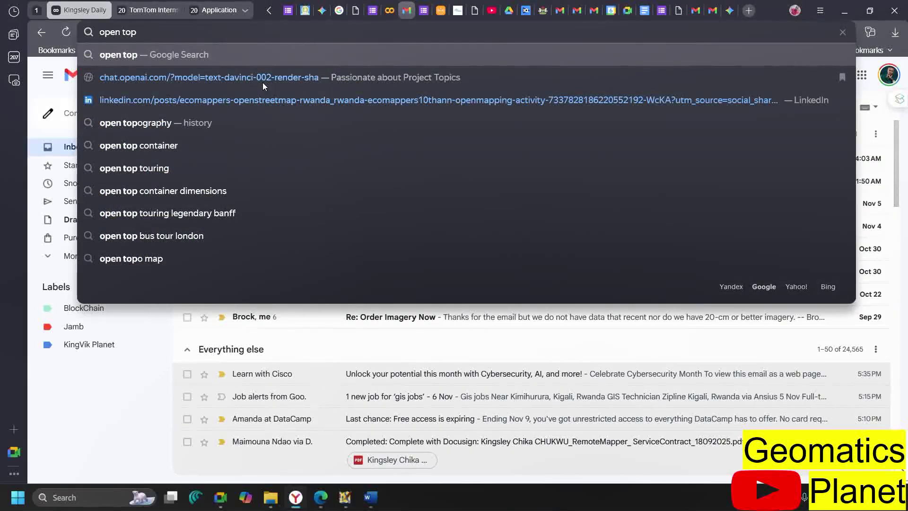
click(208, 122)
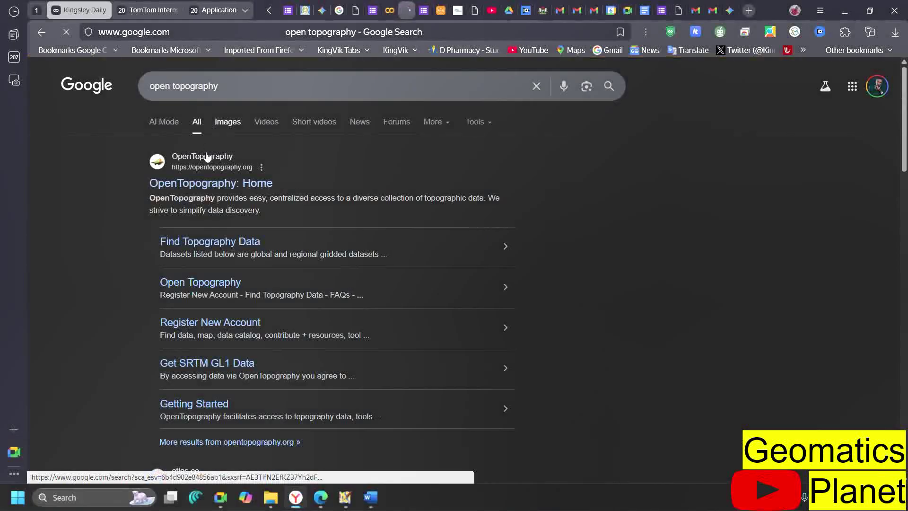
Open the OpenTopography home page from the search results and look over its news and latest datasets
click(203, 185)
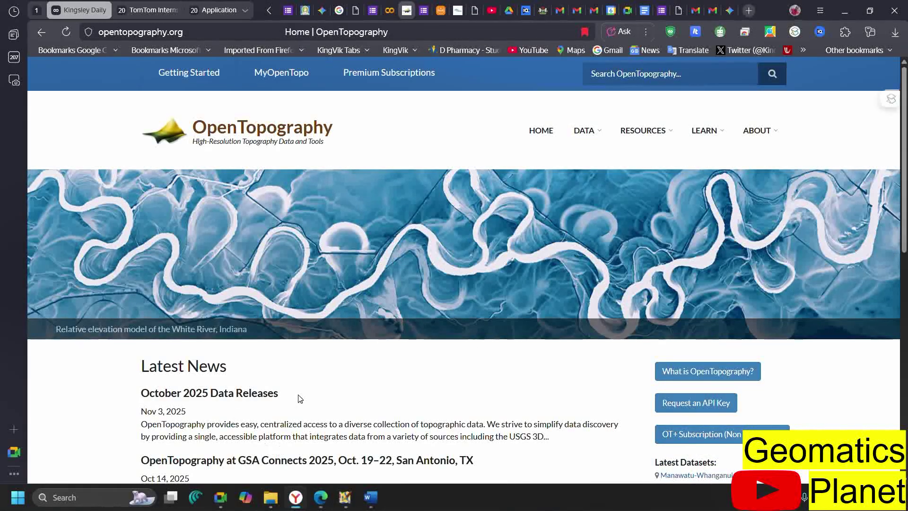
scroll(298, 397, down, 3)
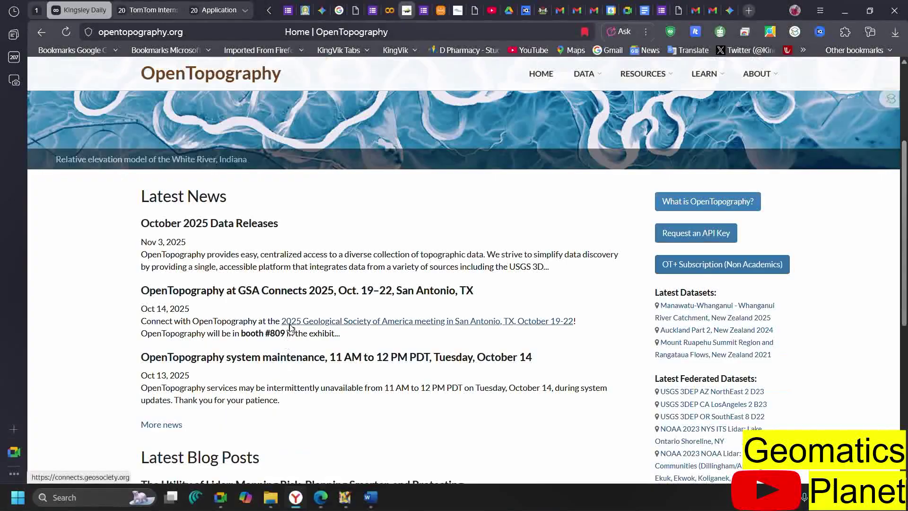
scroll(290, 331, down, 5)
scroll(286, 324, up, 7)
scroll(287, 320, up, 2)
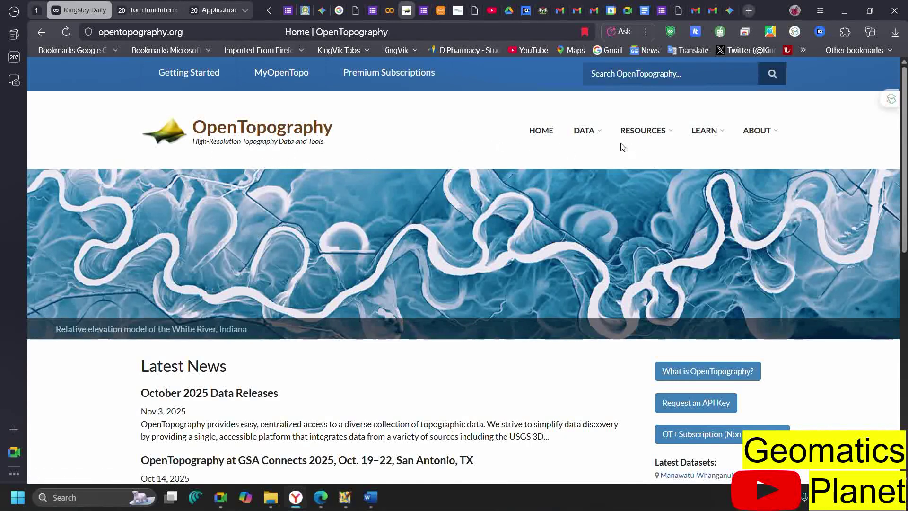
Open OpenTopography's Find Topography Data map and check its basemap choices and dataset filters
click(590, 185)
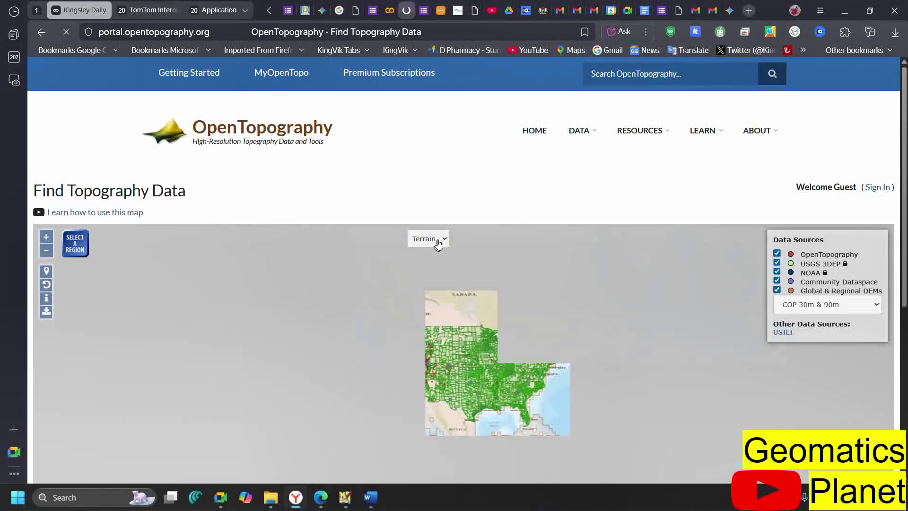
click(444, 240)
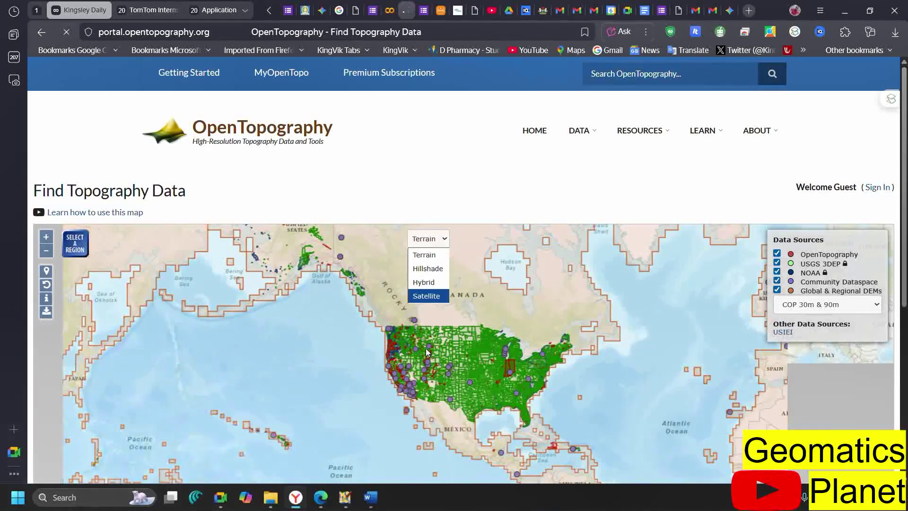
click(484, 182)
scroll(484, 182, down, 3)
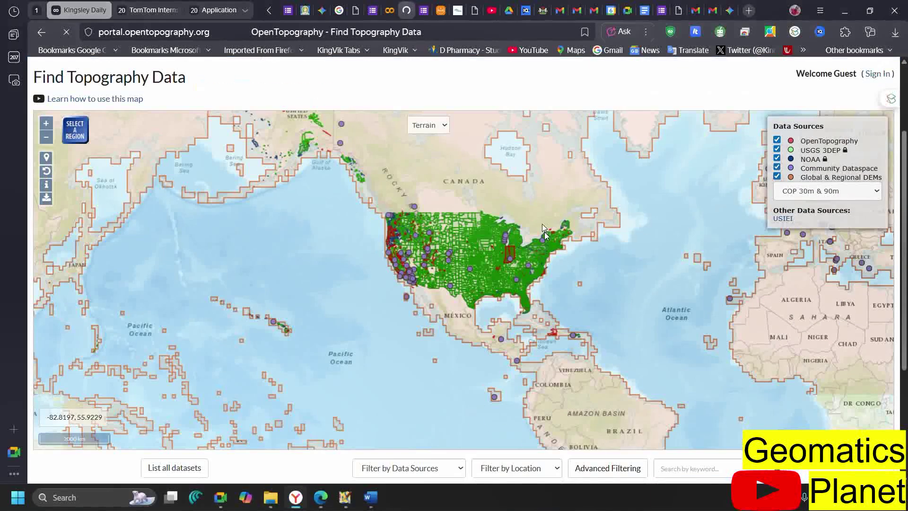
scroll(487, 366, down, 3)
scroll(357, 436, down, 2)
scroll(316, 452, down, 2)
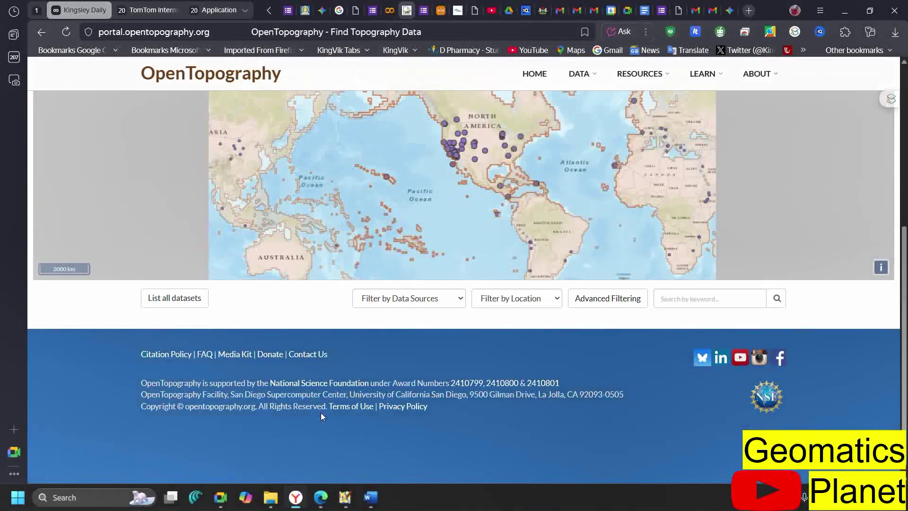
Try to select a region on the map around Rwanda, covering a broad area of central and southern Africa
scroll(320, 412, up, 6)
scroll(610, 399, up, 1)
scroll(468, 288, up, 3)
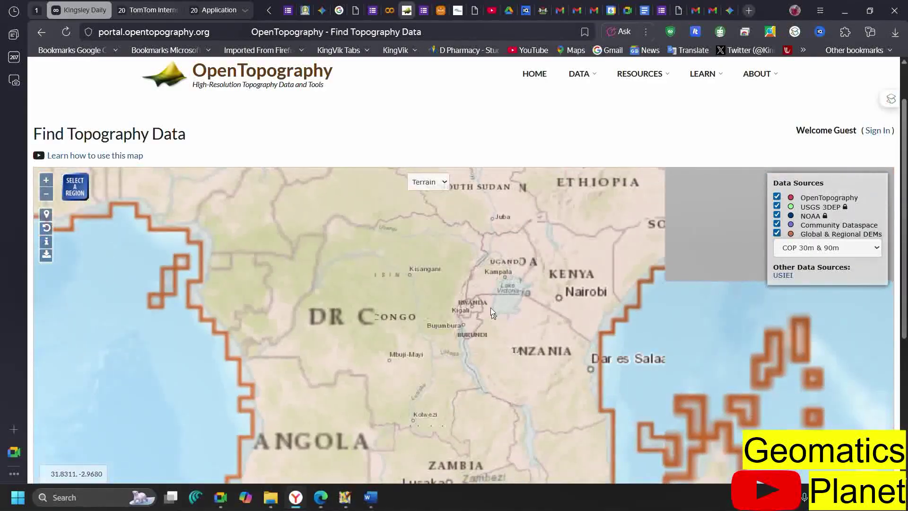
scroll(480, 307, up, 2)
scroll(441, 290, up, 1)
scroll(470, 336, up, 1)
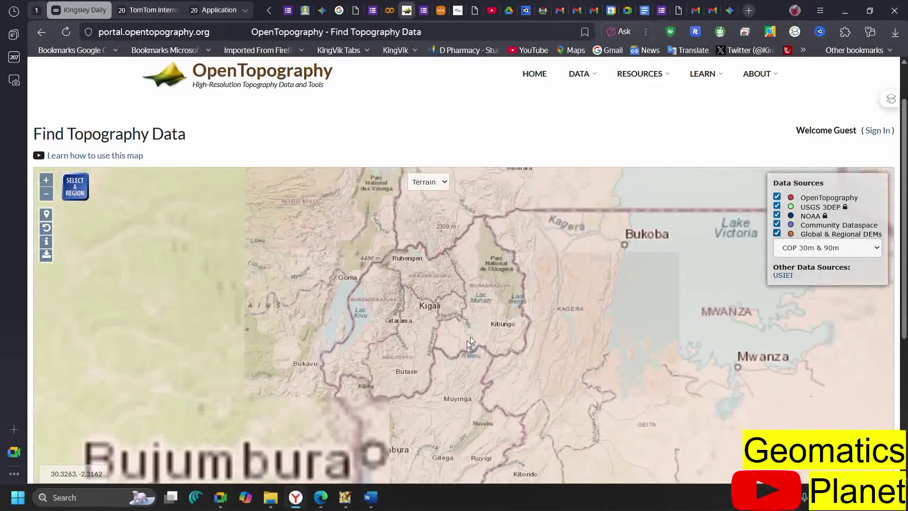
scroll(449, 327, down, 3)
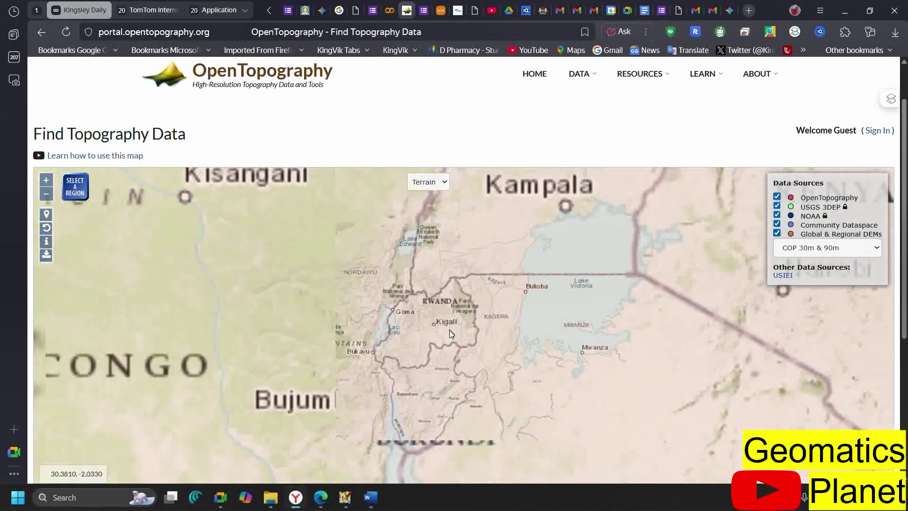
scroll(449, 330, up, 2)
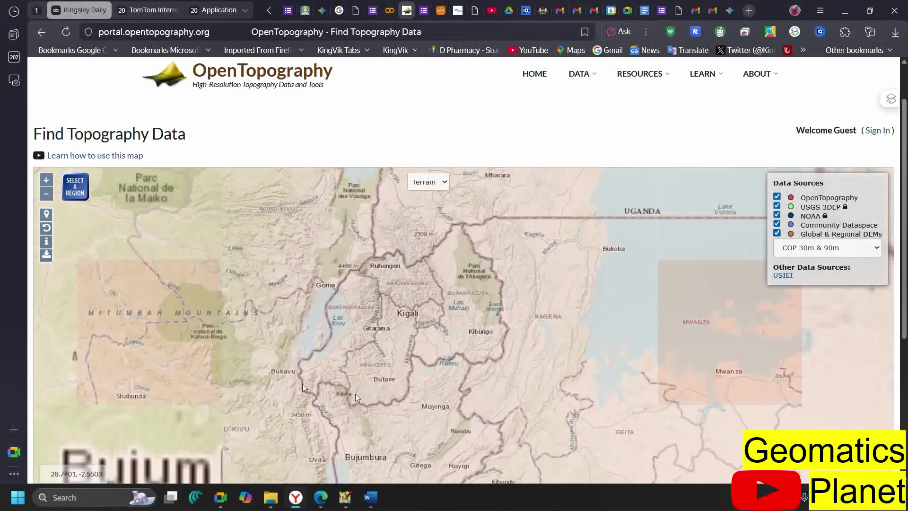
click(74, 186)
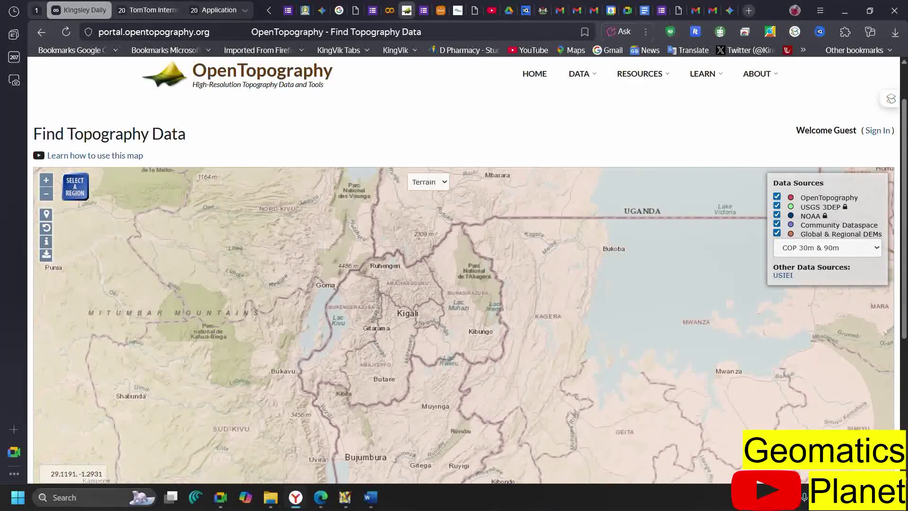
scroll(394, 316, up, 2)
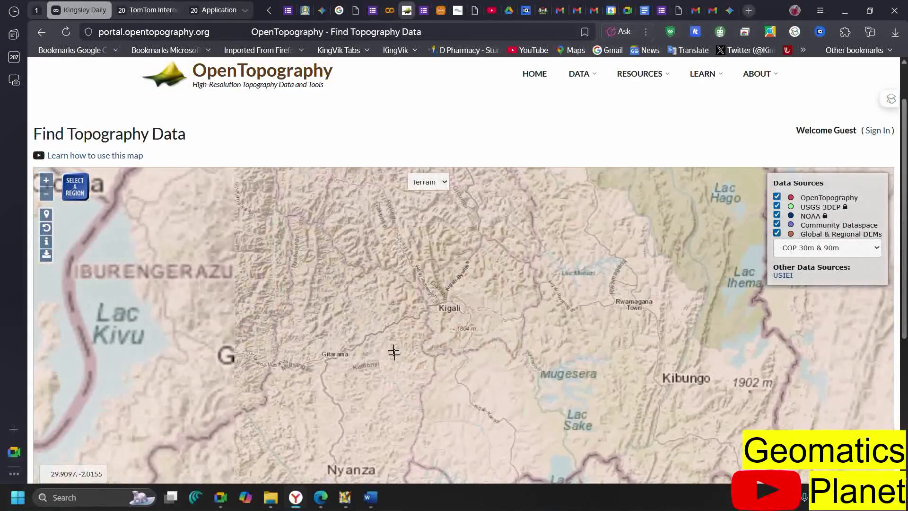
scroll(468, 286, down, 2)
scroll(475, 285, down, 5)
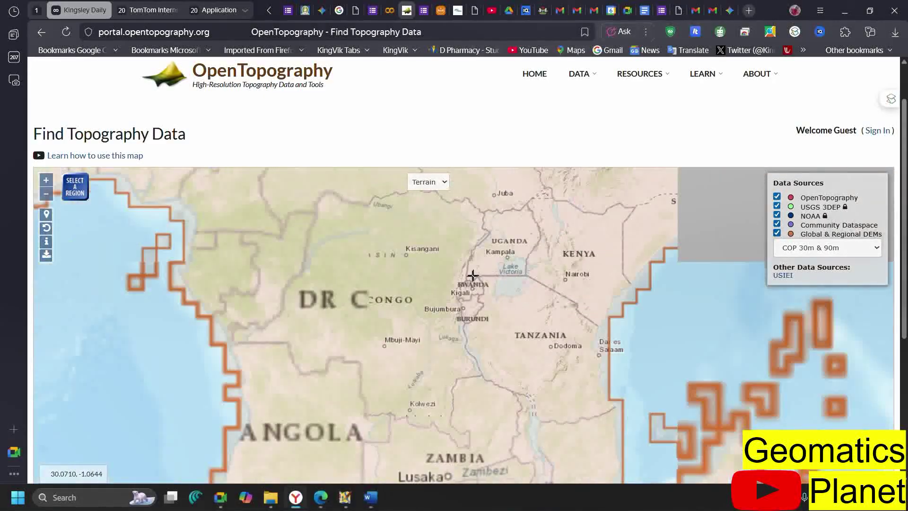
drag(399, 249, 510, 339)
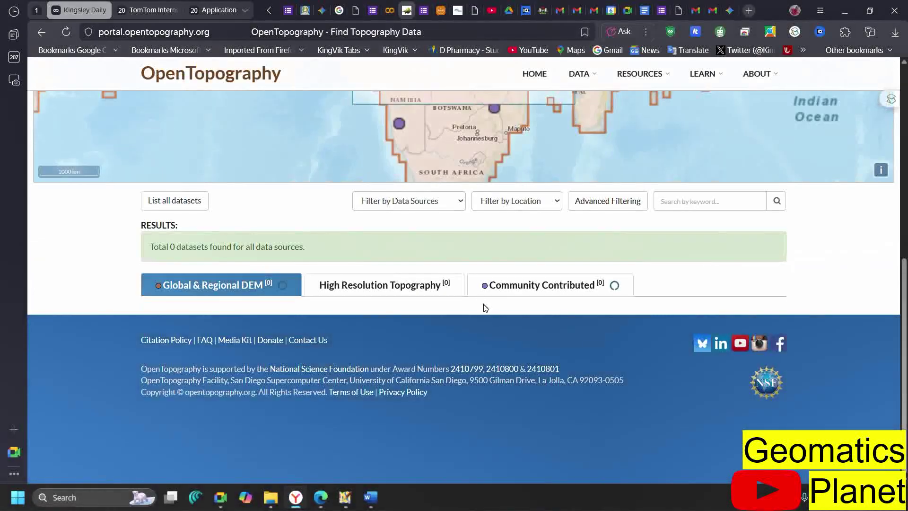
Review the Global & Regional DEM datasets listed for the selected area and compare them with the region on the map
scroll(537, 296, down, 5)
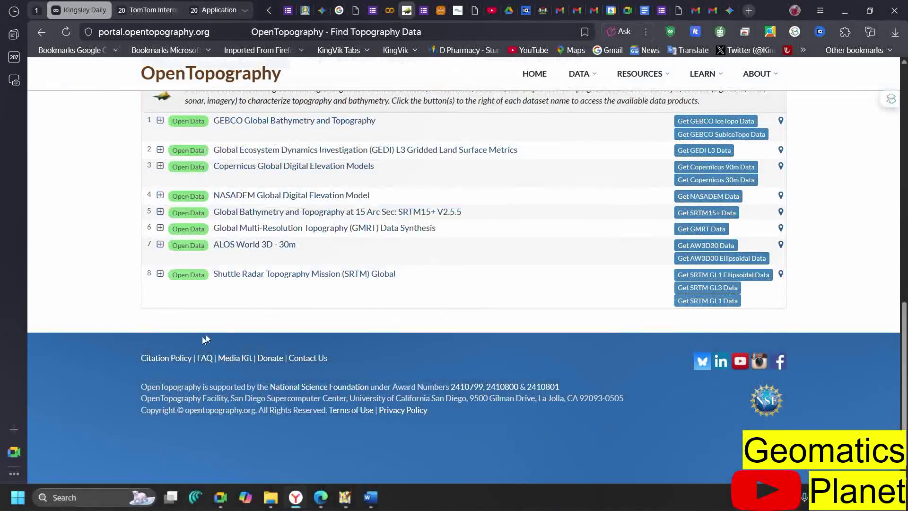
scroll(243, 411, up, 3)
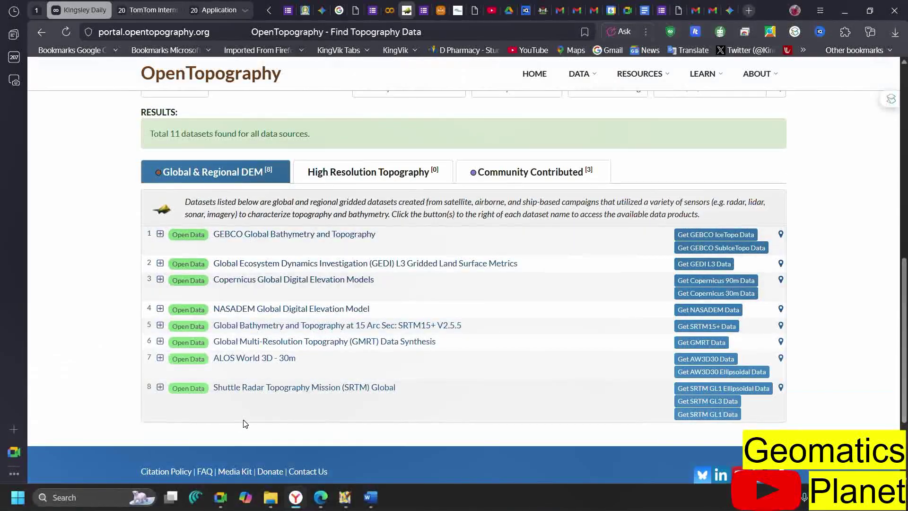
scroll(243, 411, up, 8)
scroll(396, 256, down, 1)
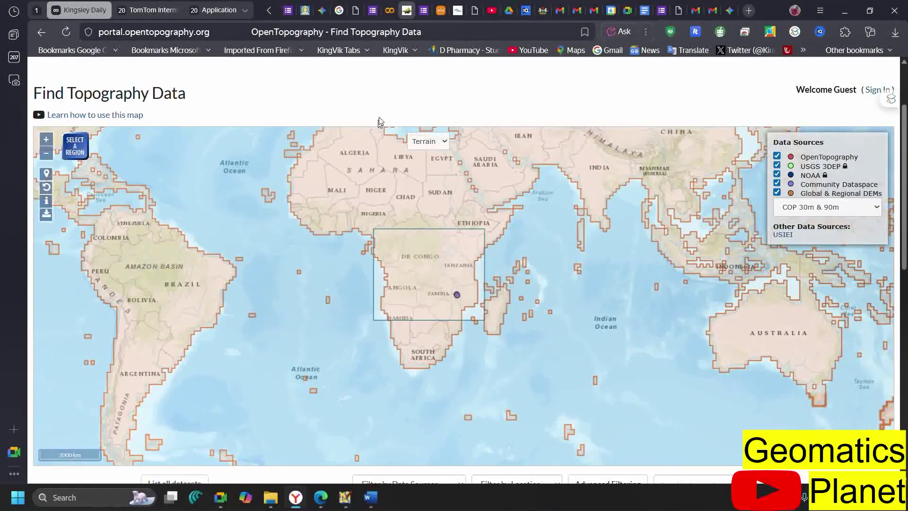
scroll(375, 123, down, 6)
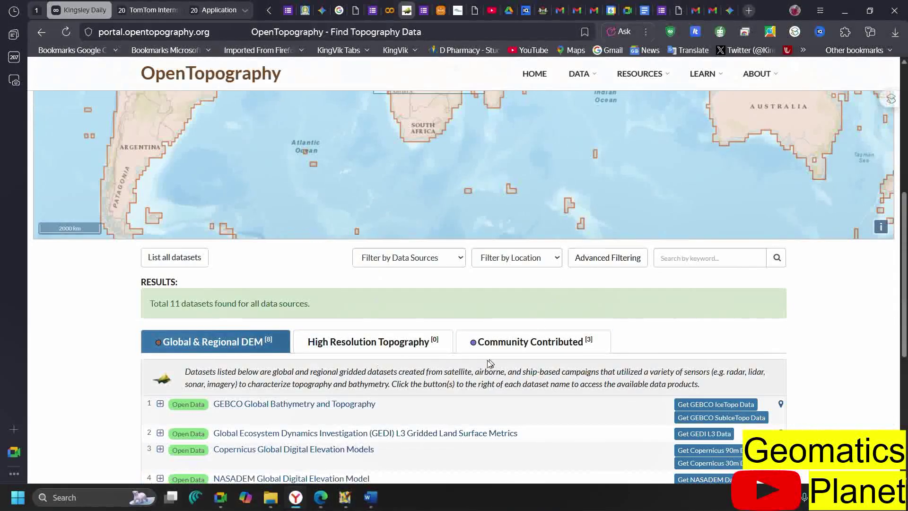
Replace the map selection with a smaller region drawn closely around Rwanda
scroll(487, 359, up, 4)
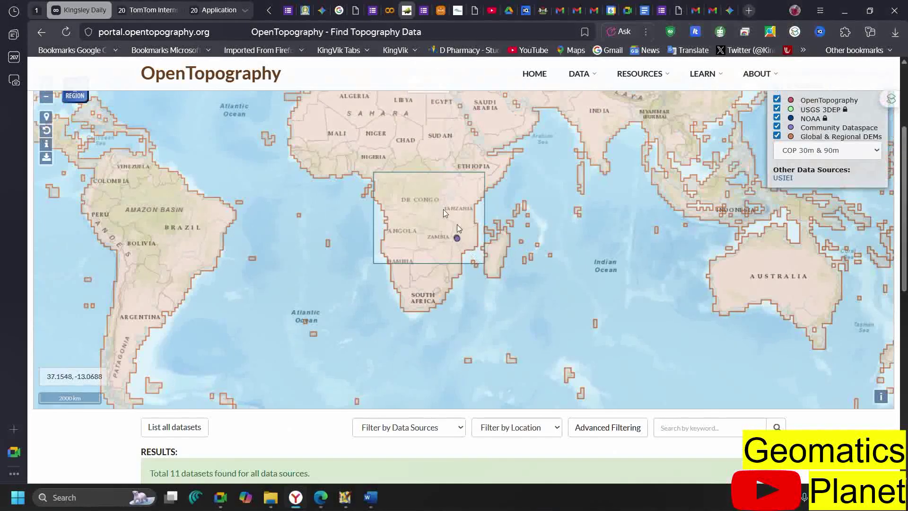
scroll(430, 226, up, 3)
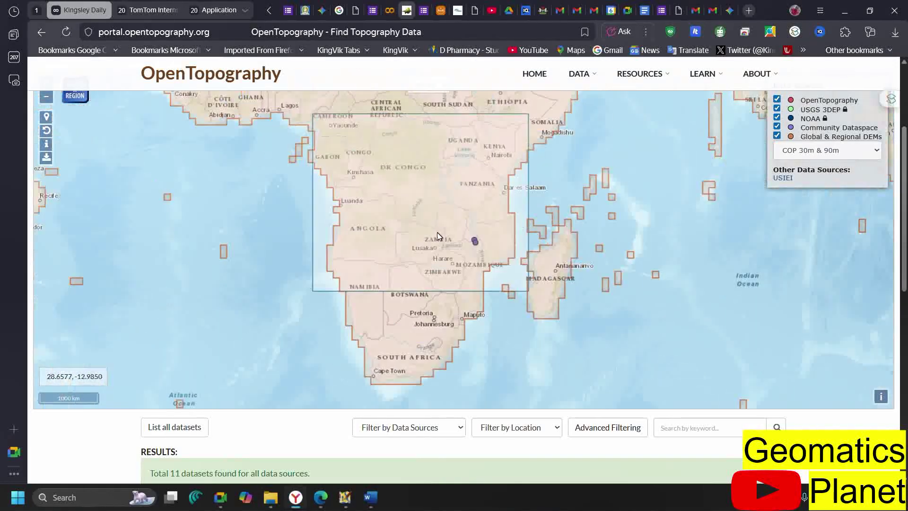
scroll(433, 192, down, 1)
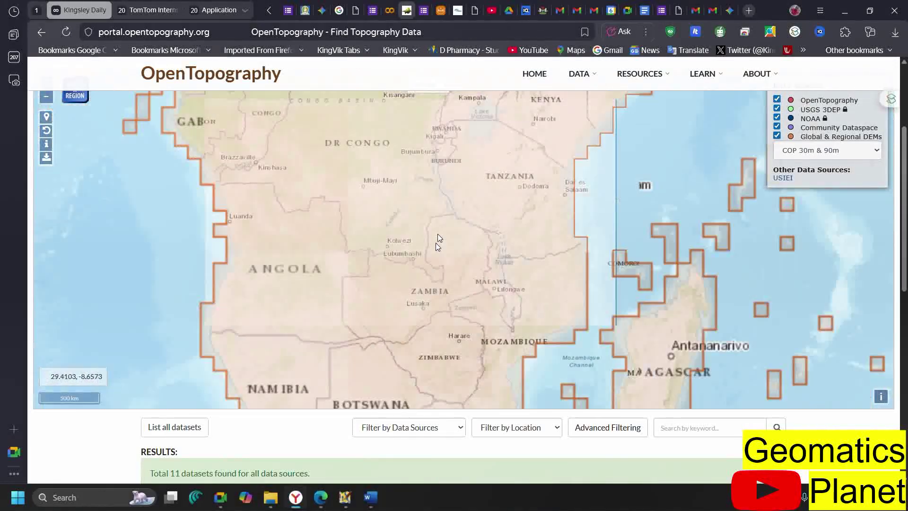
scroll(442, 116, up, 3)
scroll(450, 145, up, 2)
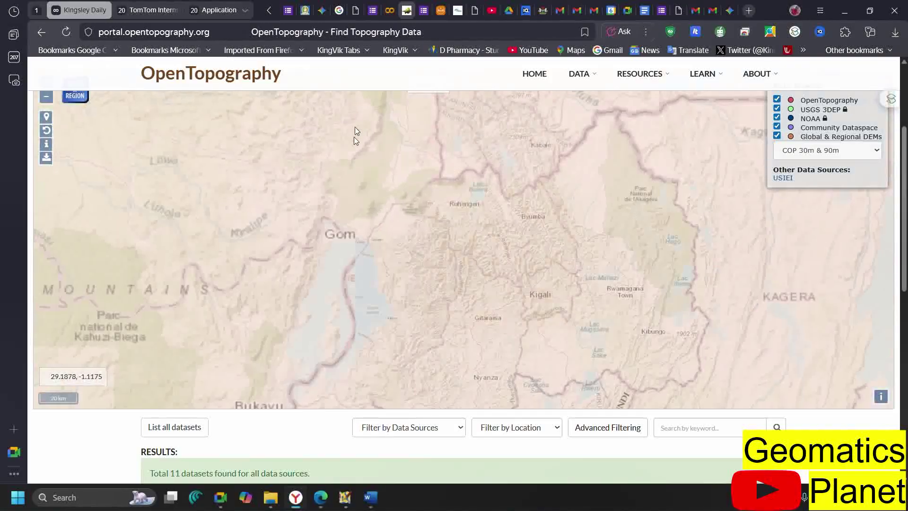
scroll(384, 185, down, 1)
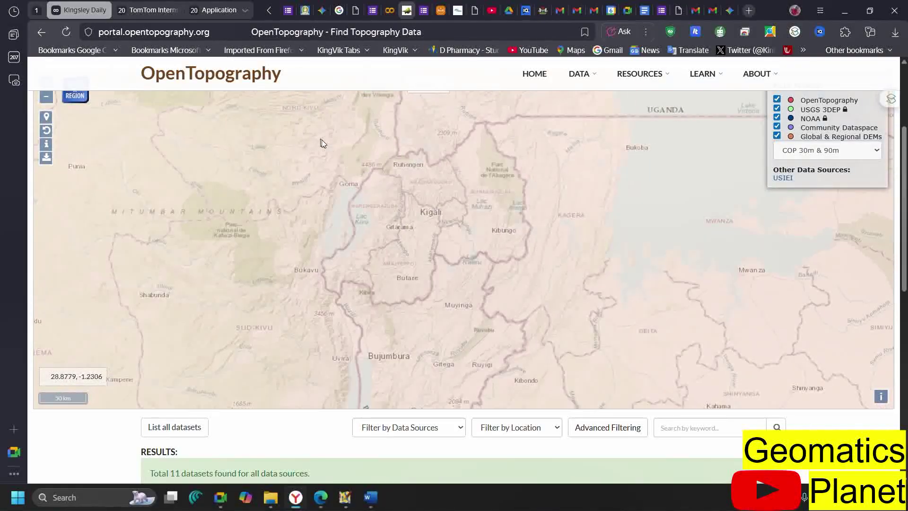
drag(279, 109, 291, 127)
click(77, 97)
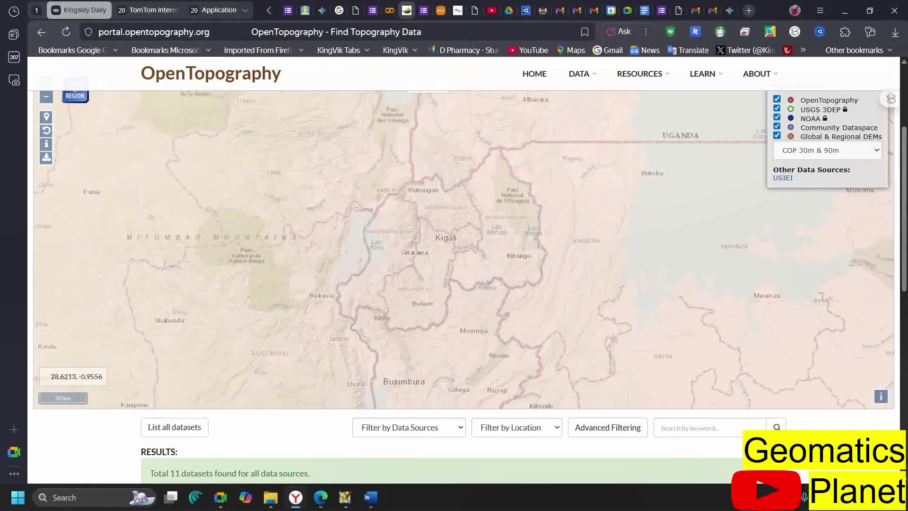
drag(313, 138, 560, 348)
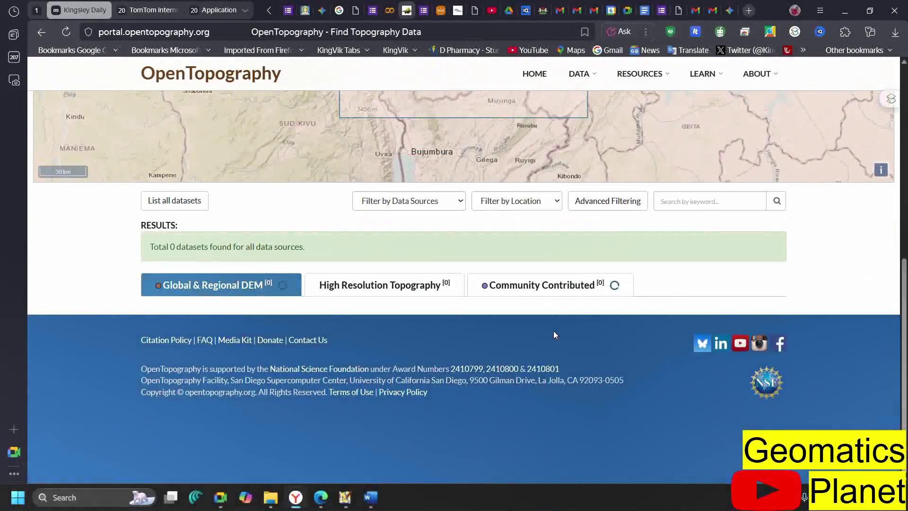
Expand the ALOS World 3D - 30m dataset and read its description, provider, coordinate systems and survey date
scroll(169, 246, down, 3)
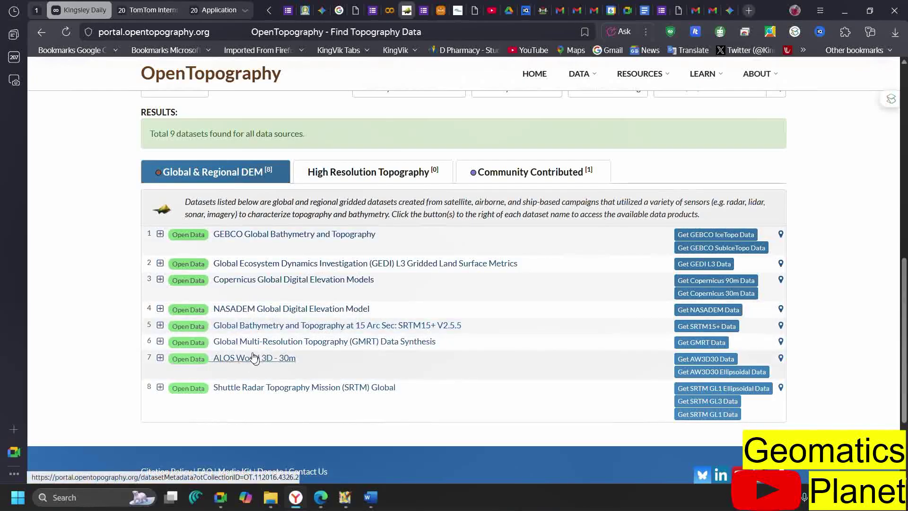
click(160, 359)
scroll(247, 275, down, 3)
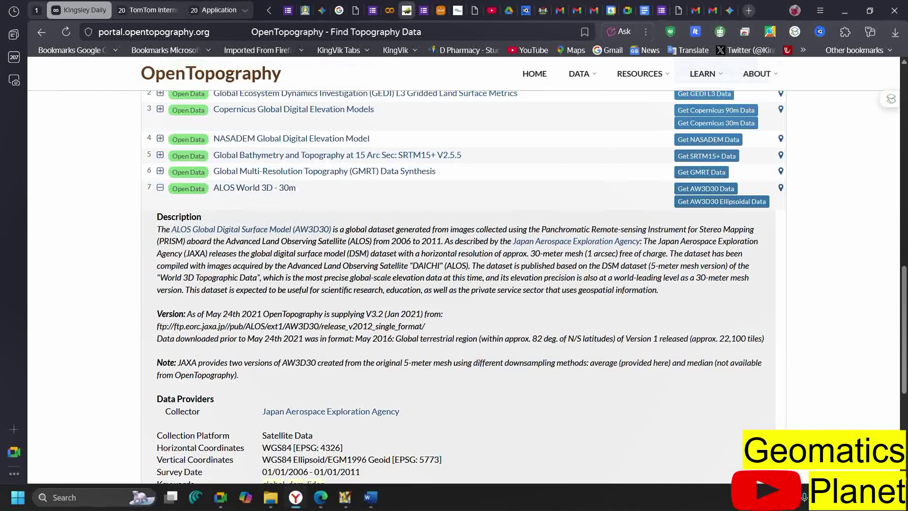
scroll(199, 273, down, 2)
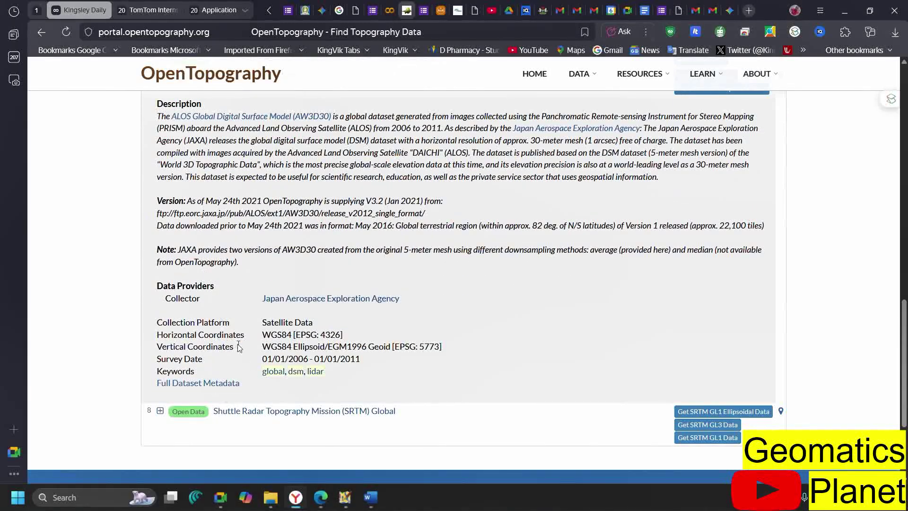
scroll(146, 337, up, 1)
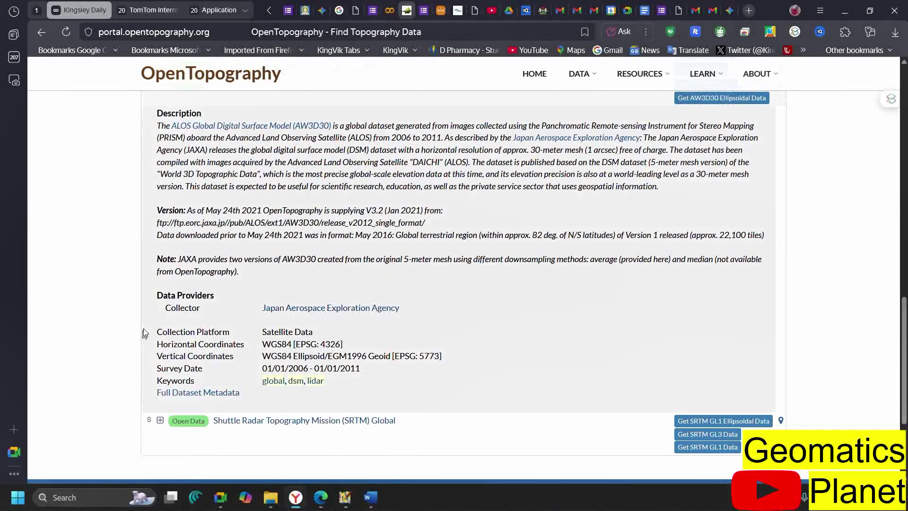
Expand the Shuttle Radar Topography Mission (SRTM) Global dataset and read its description, data providers and coordinate details
scroll(178, 263, down, 4)
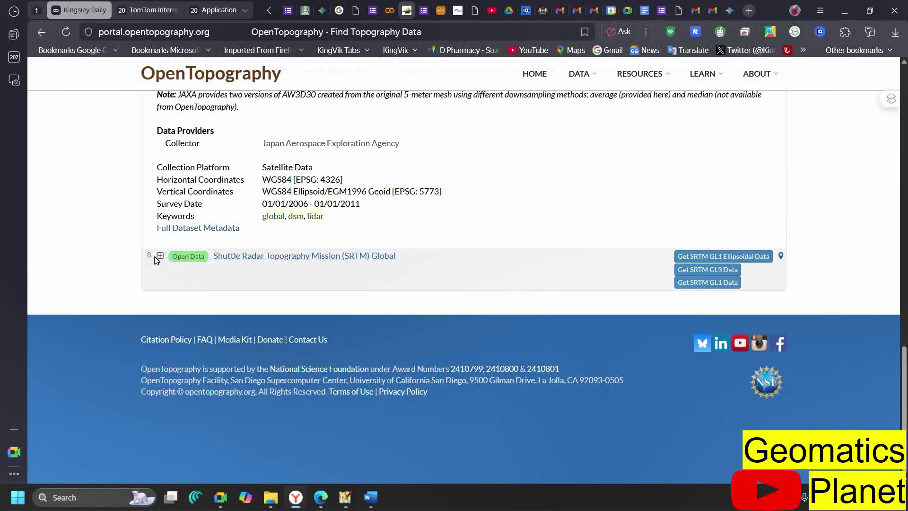
click(159, 262)
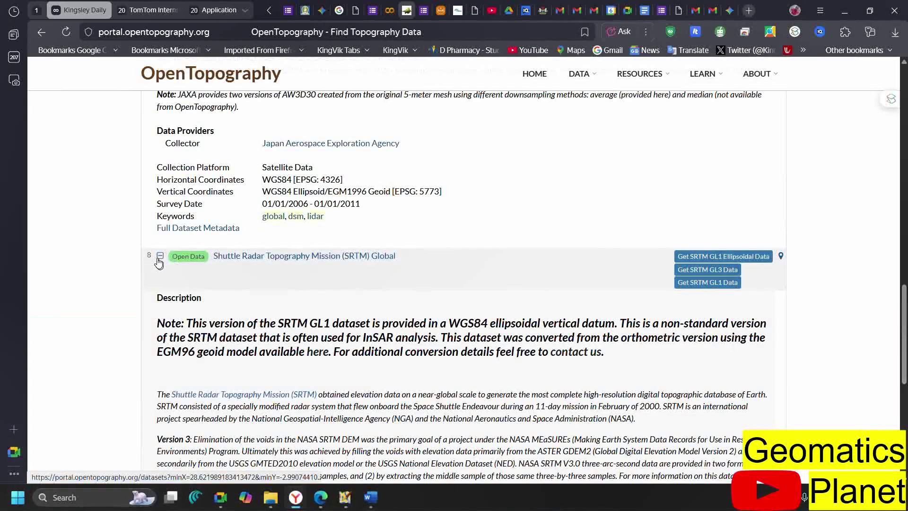
scroll(189, 272, up, 1)
scroll(189, 271, down, 4)
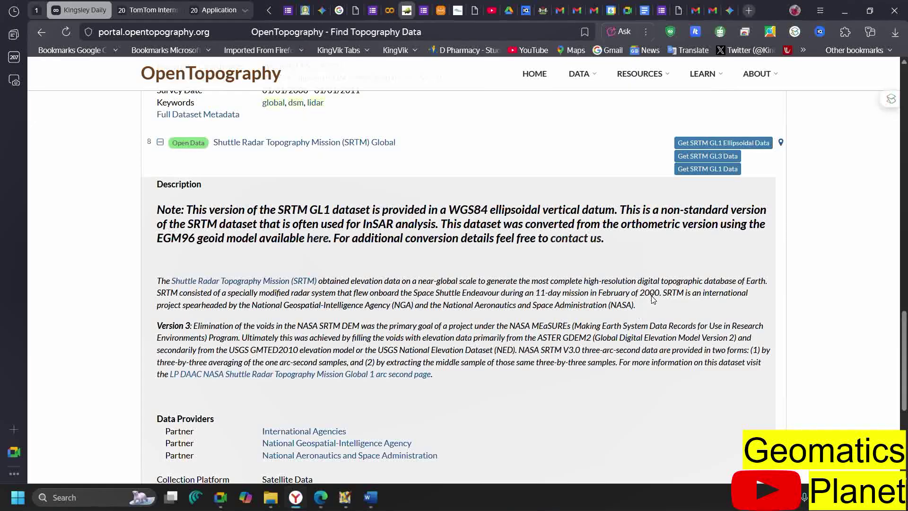
scroll(257, 347, down, 5)
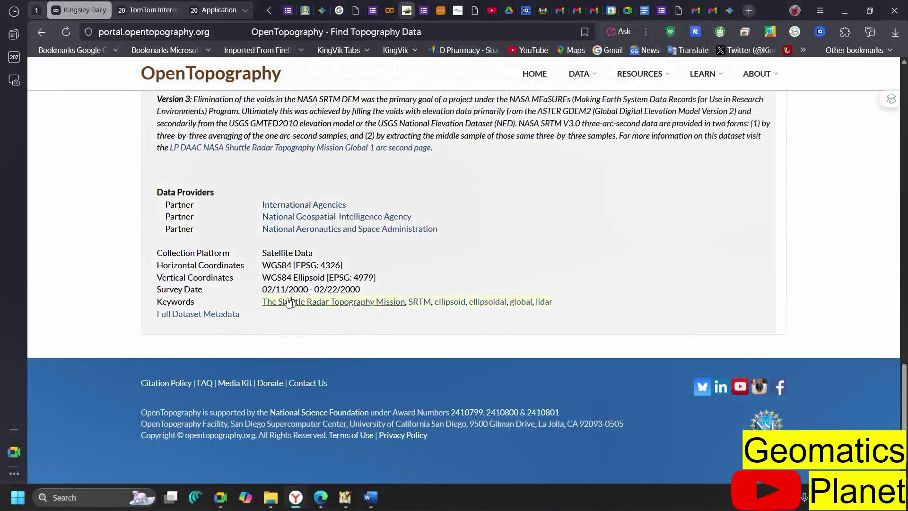
scroll(188, 405, up, 9)
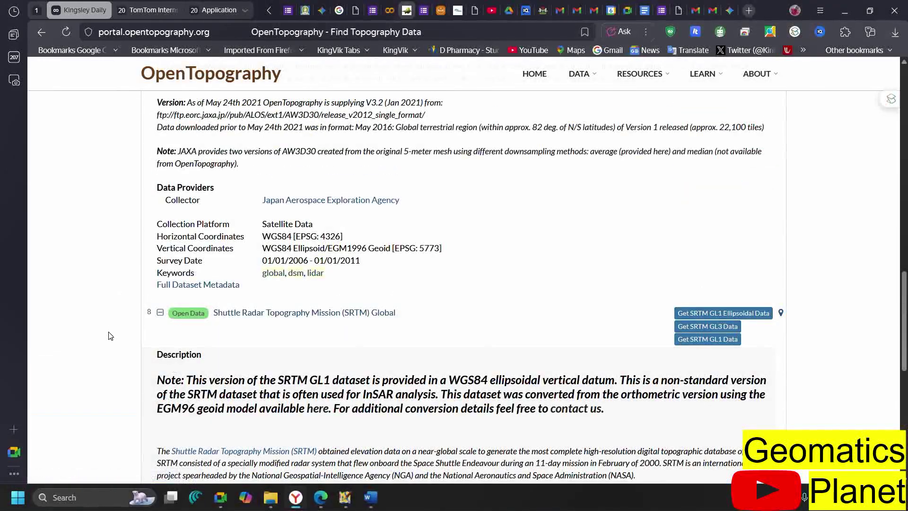
Expand the Copernicus Global Digital Elevation Models dataset and read its description, important notes and data providers
scroll(114, 327, up, 10)
scroll(175, 315, down, 1)
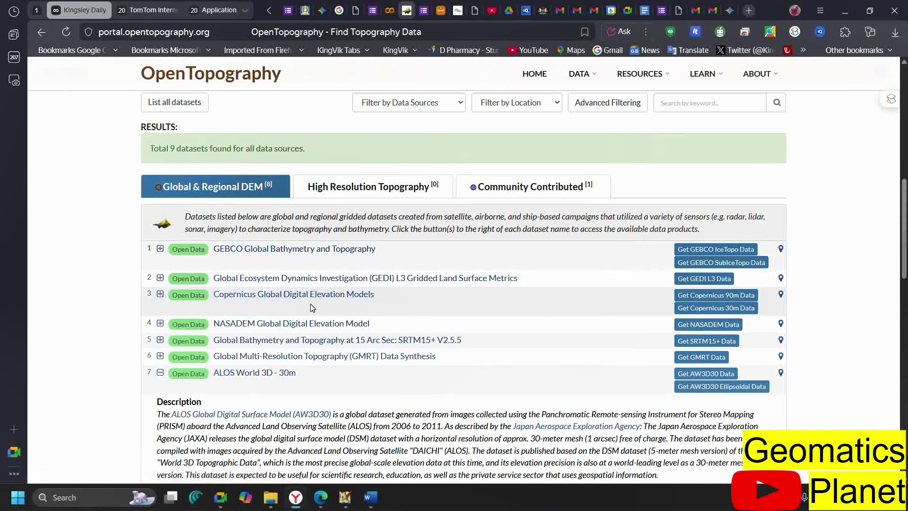
click(160, 294)
scroll(264, 241, down, 1)
scroll(264, 242, down, 3)
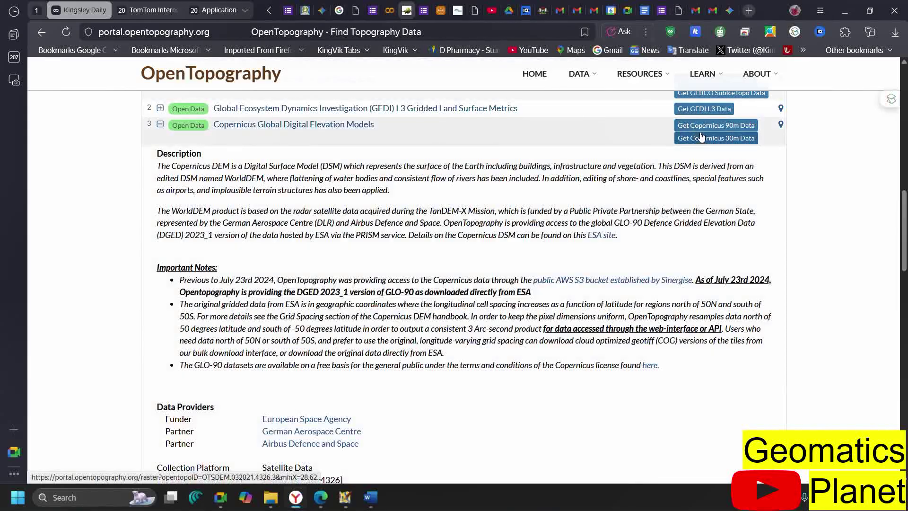
Open the Copernicus 30m data page and review its overview, raster resolution and the selected area around Rwanda
click(744, 127)
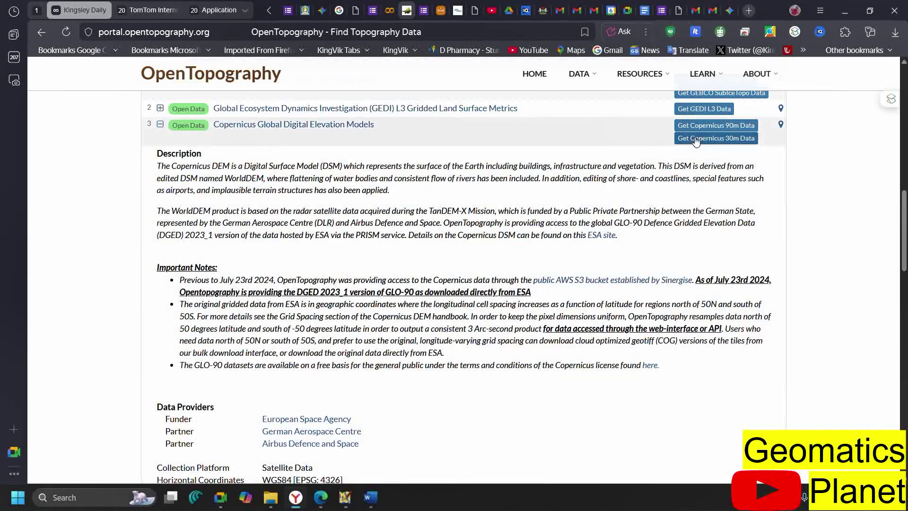
click(692, 141)
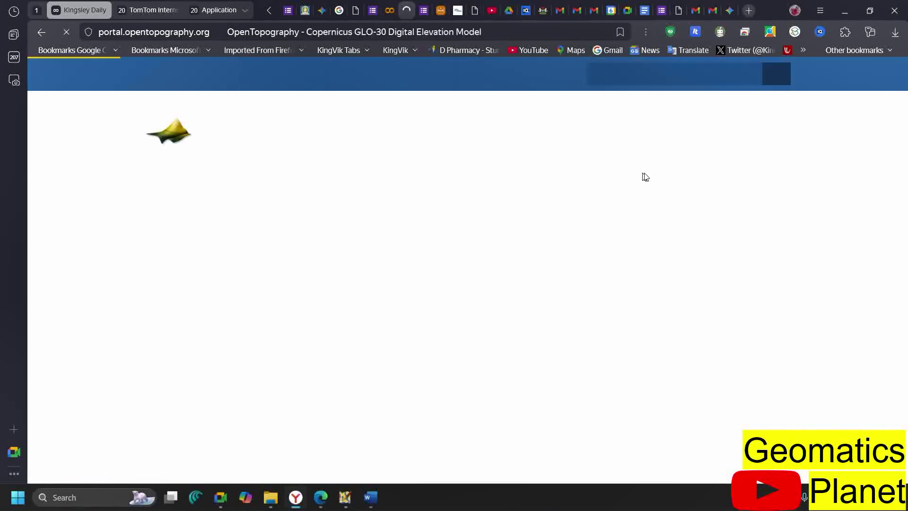
scroll(298, 258, down, 2)
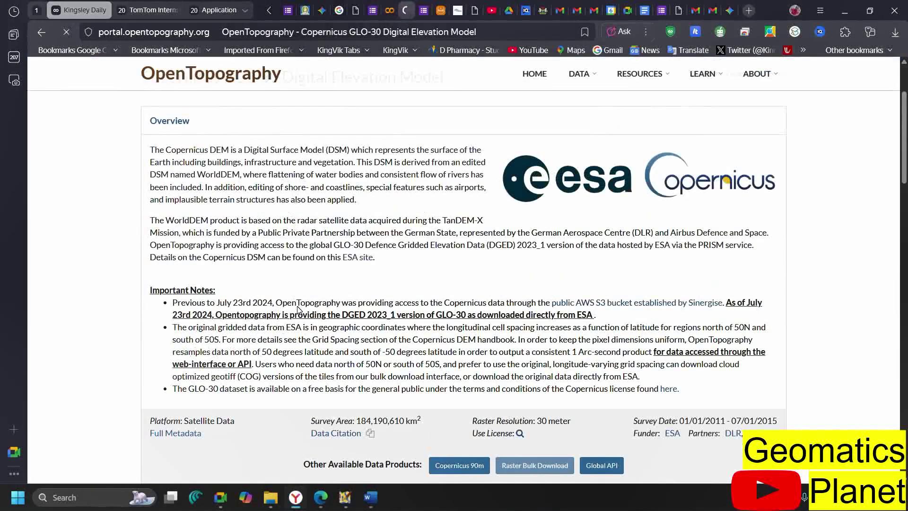
scroll(223, 168, down, 5)
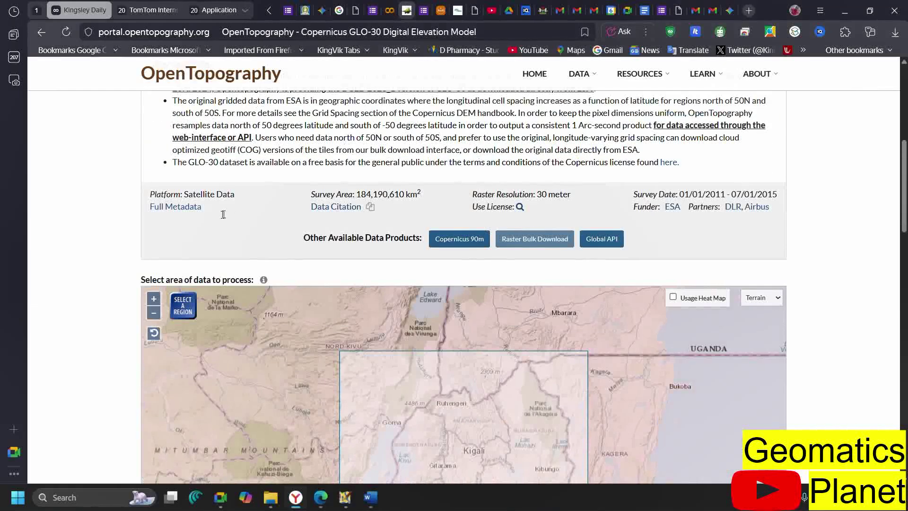
scroll(104, 216, down, 5)
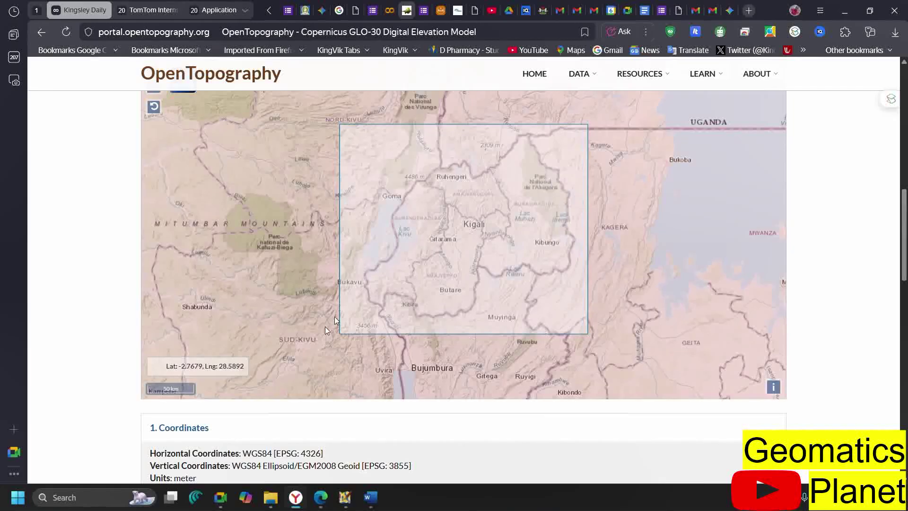
Check the selection coordinates and choose GeoTiff as the data output format
scroll(304, 336, down, 1)
scroll(100, 326, down, 3)
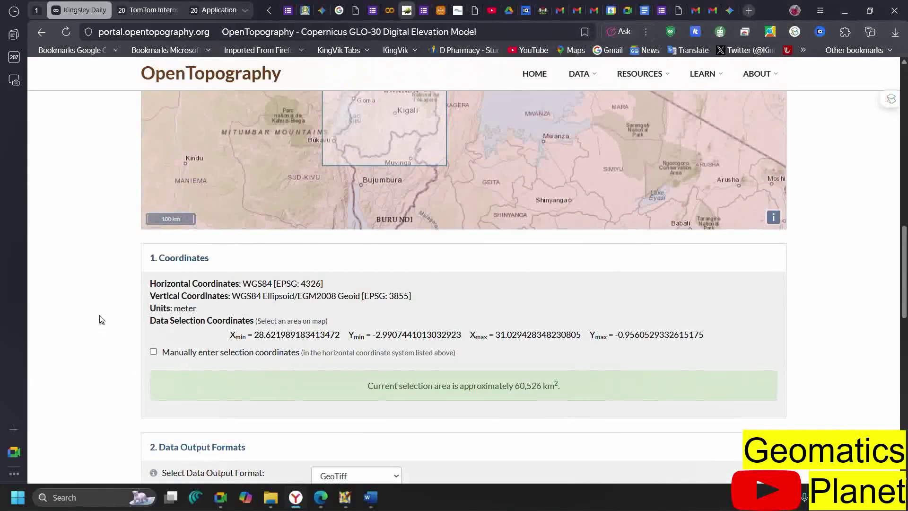
scroll(102, 322, down, 3)
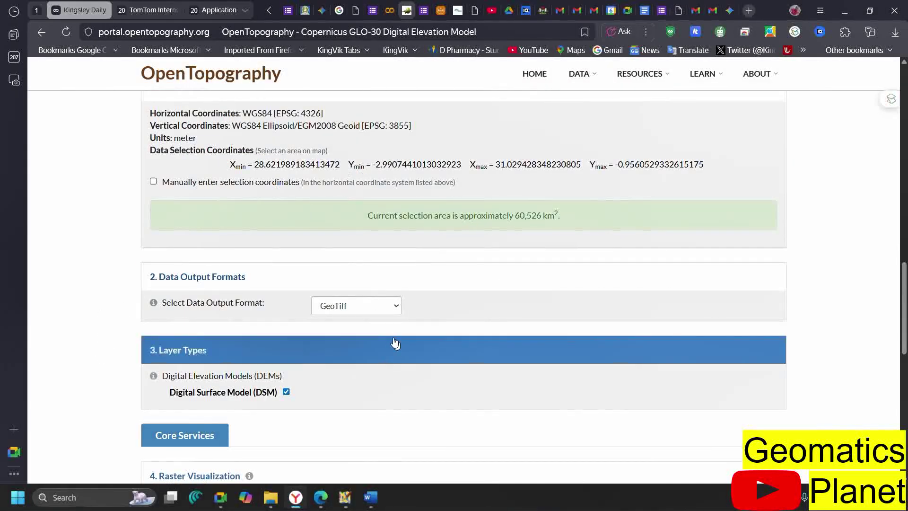
click(387, 307)
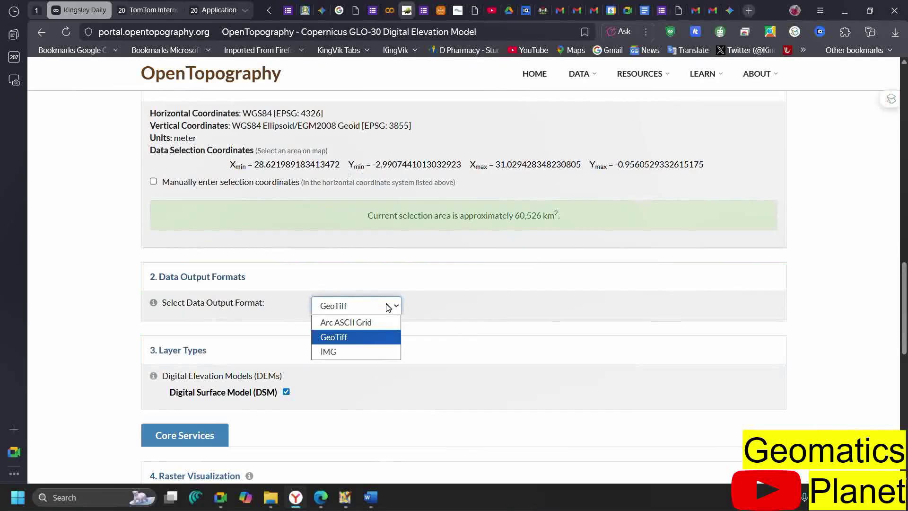
click(356, 337)
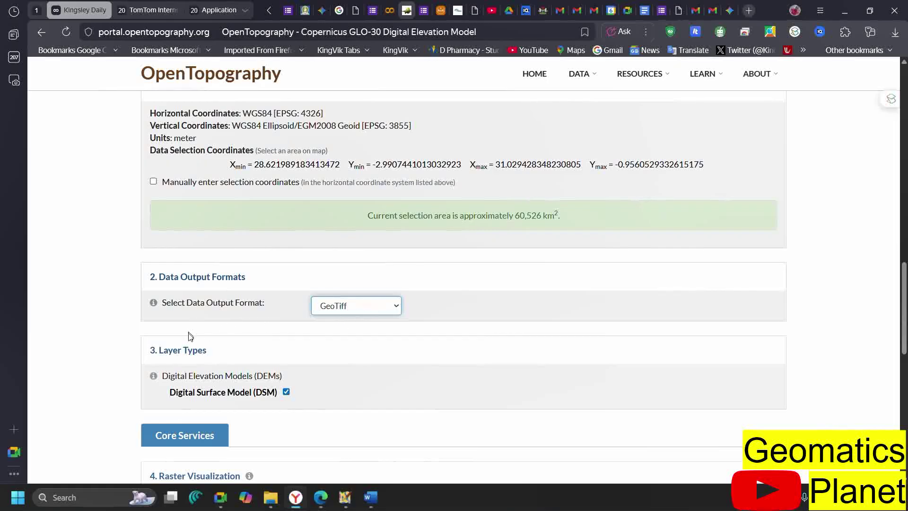
Review the layer and raster visualization options and fill in the e-mail address for the job completion notification
scroll(108, 325, down, 4)
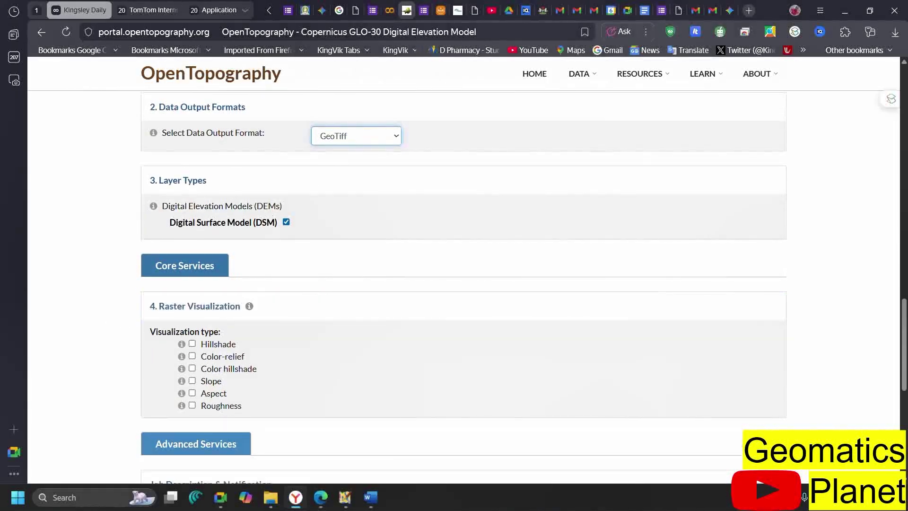
scroll(269, 233, down, 3)
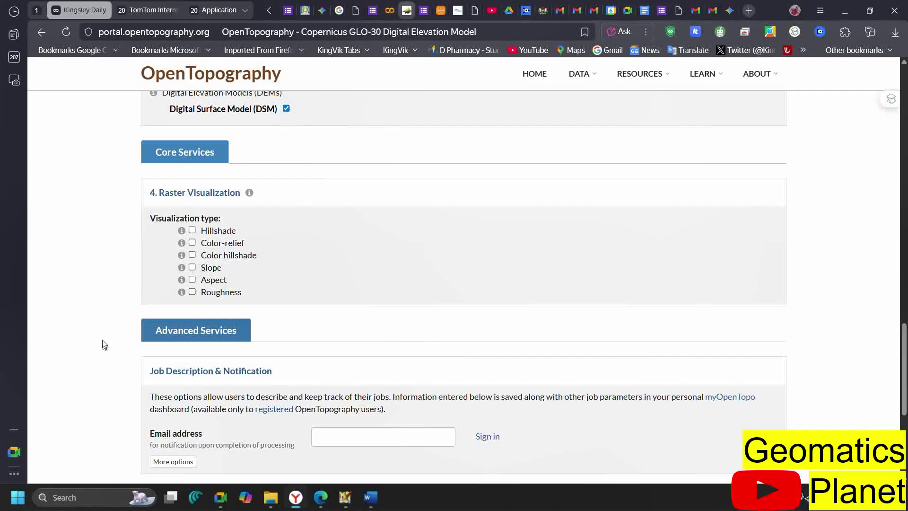
scroll(105, 350, down, 2)
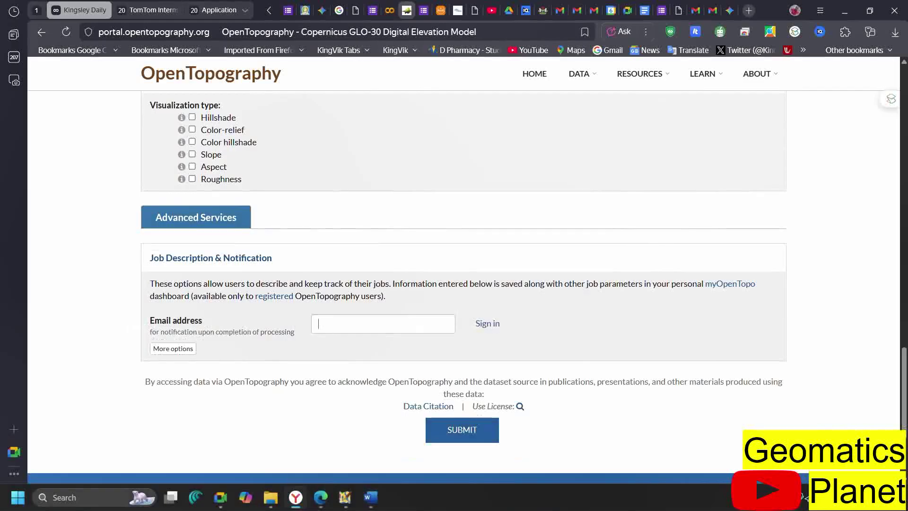
click(331, 330)
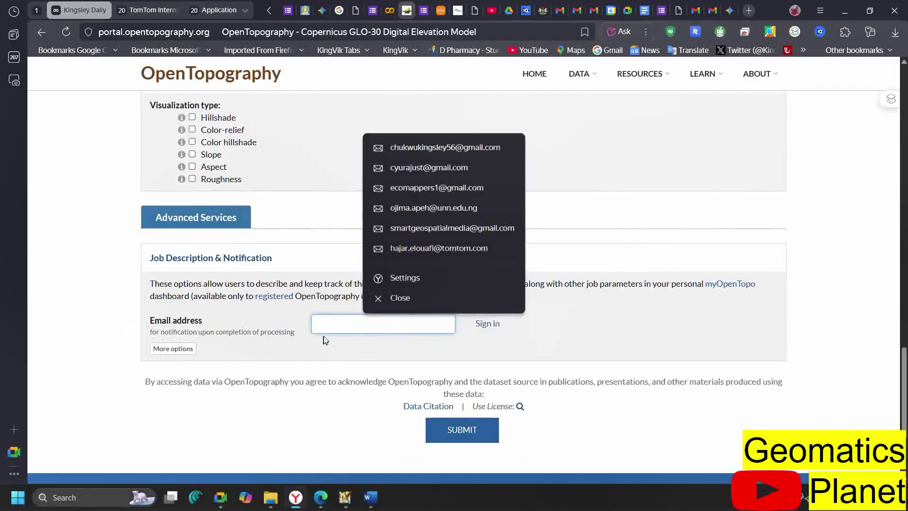
click(459, 152)
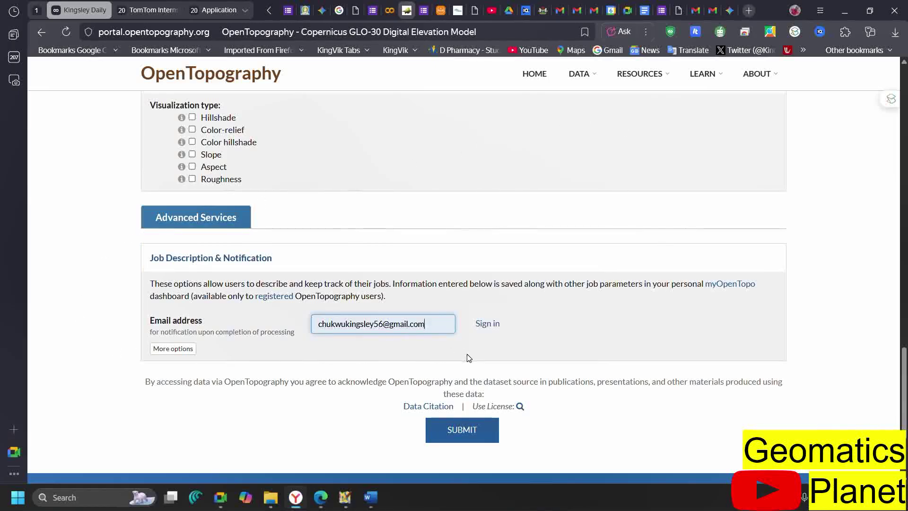
Recheck the selected region and output settings, and submit the Copernicus GLO-30 raster job
scroll(429, 339, up, 10)
scroll(138, 244, up, 7)
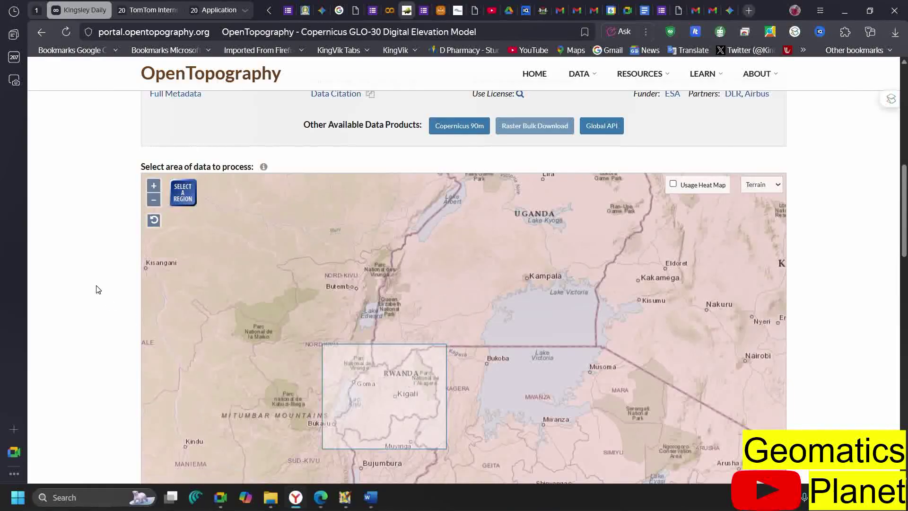
scroll(96, 285, down, 4)
scroll(98, 294, down, 12)
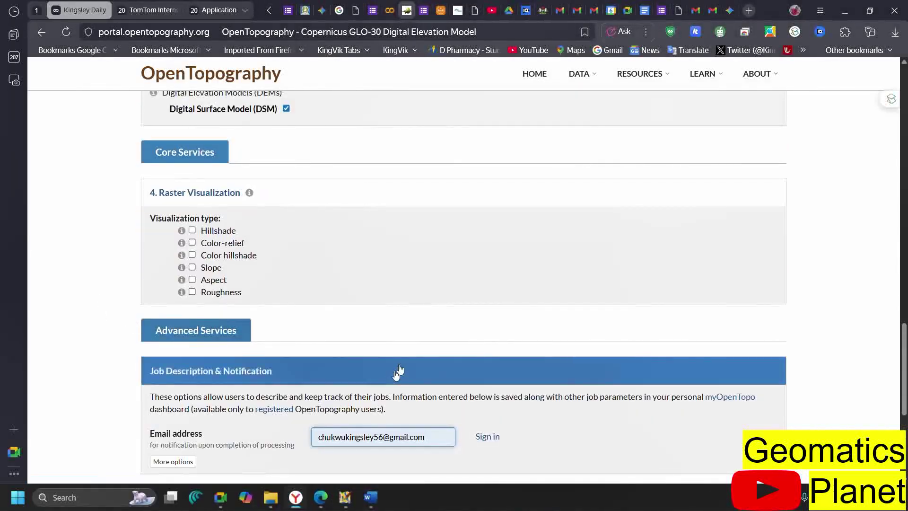
scroll(408, 364, down, 2)
click(464, 432)
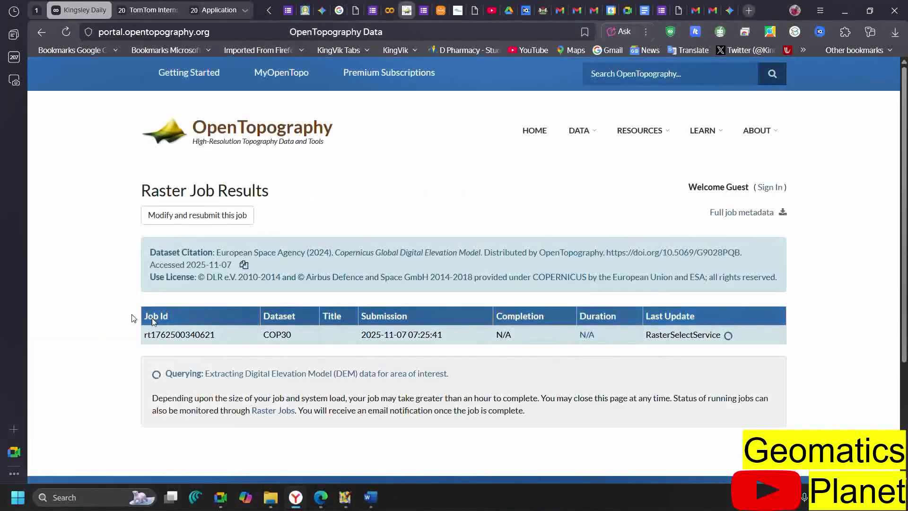
Open Gmail in a new browser tab beside the raster job page and return to the job results
scroll(95, 274, down, 2)
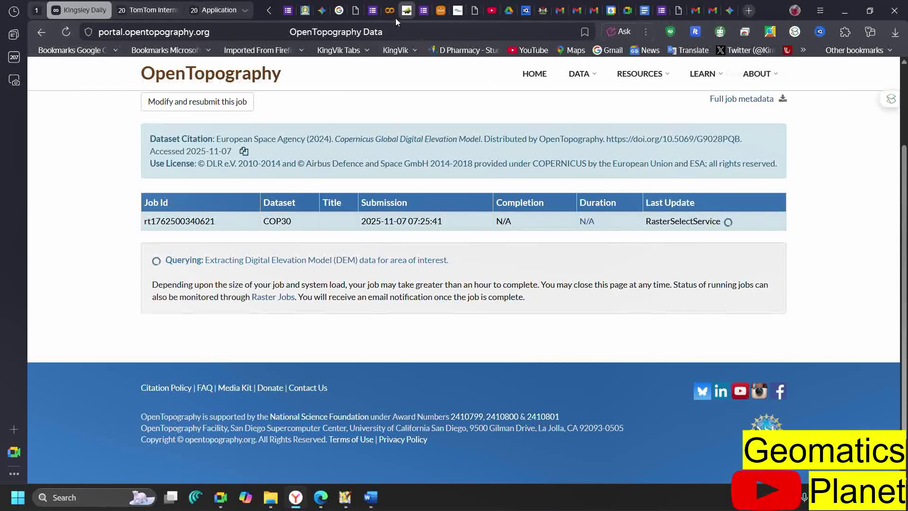
mouse_move(395, 17)
right_click(405, 14)
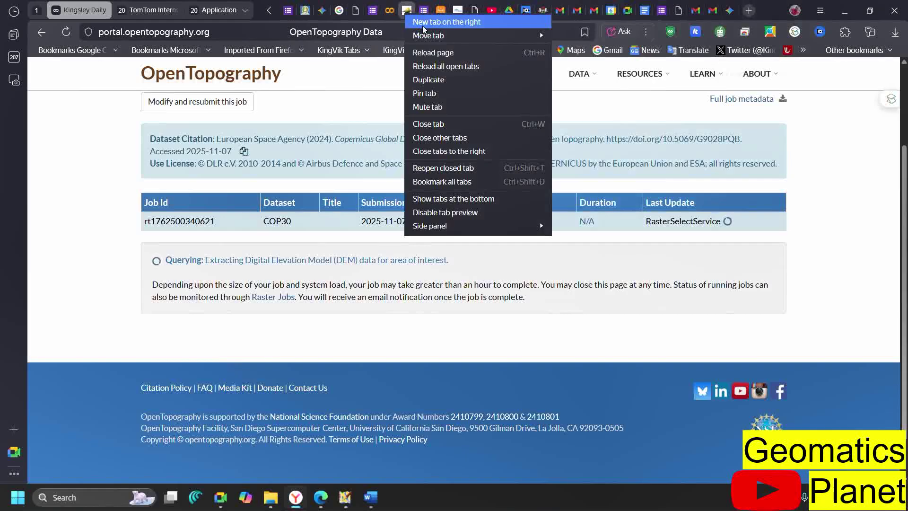
click(422, 26)
click(309, 302)
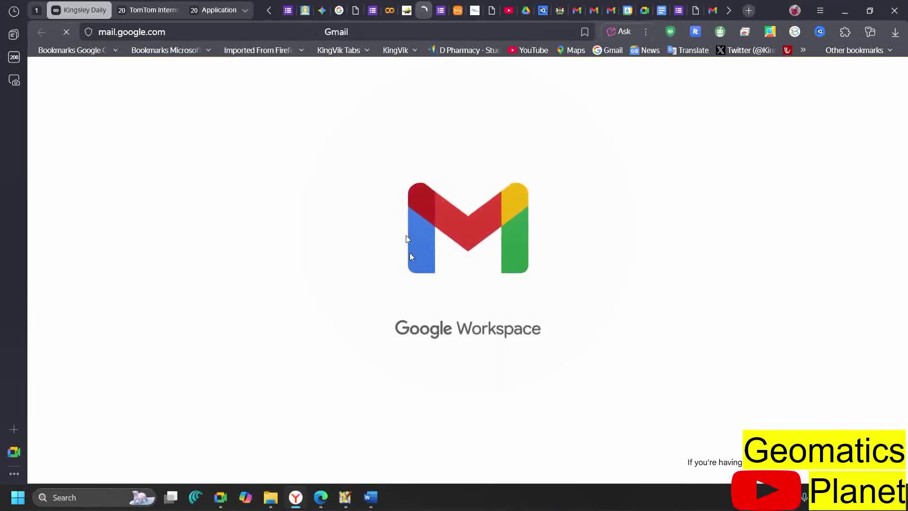
click(402, 16)
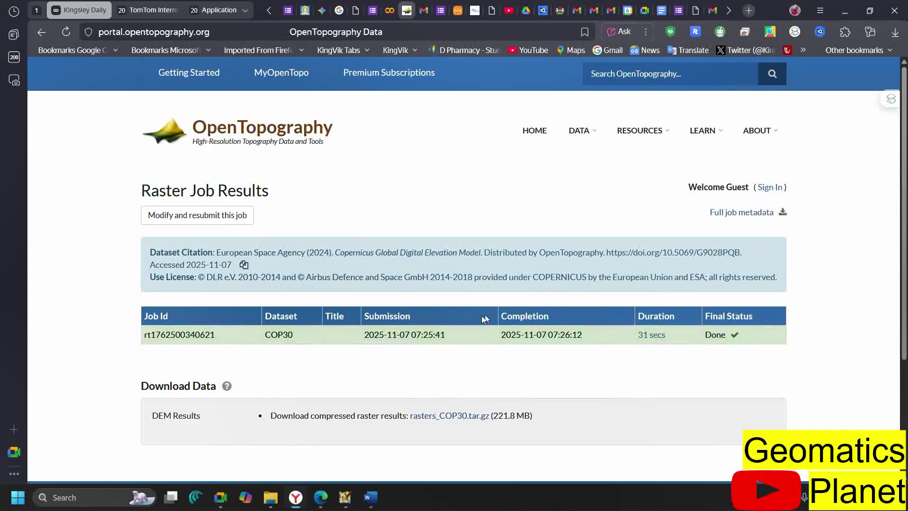
Compare the size of the rasters_COP30.tar.gz result with the RWA_msk_alt_tif archive in the Downloads folder
scroll(501, 313, down, 3)
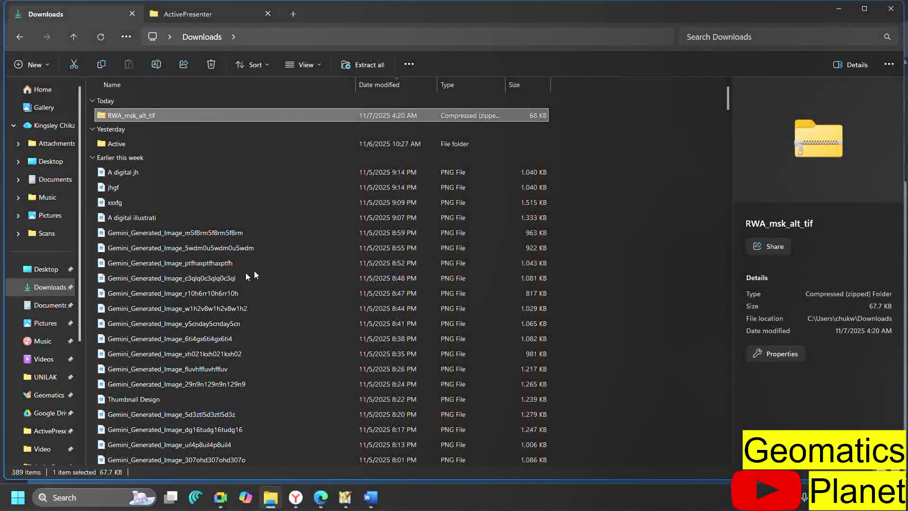
click(533, 121)
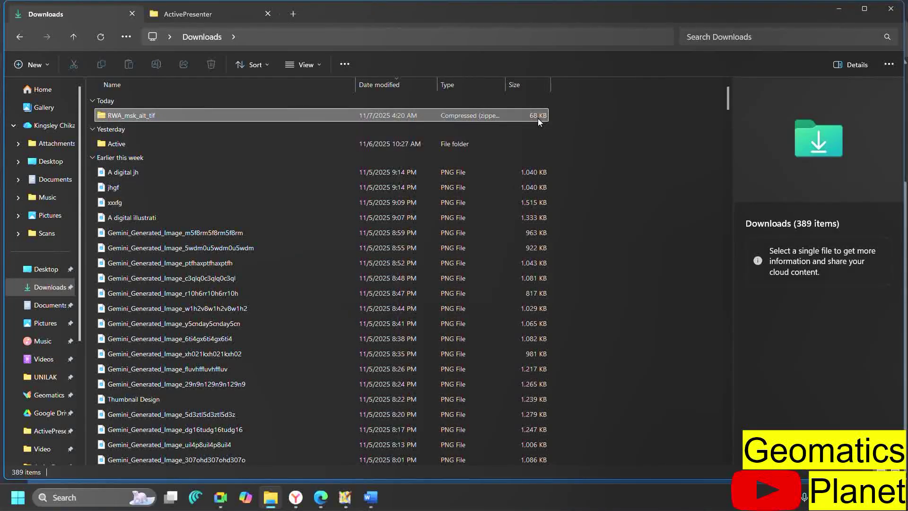
click(277, 502)
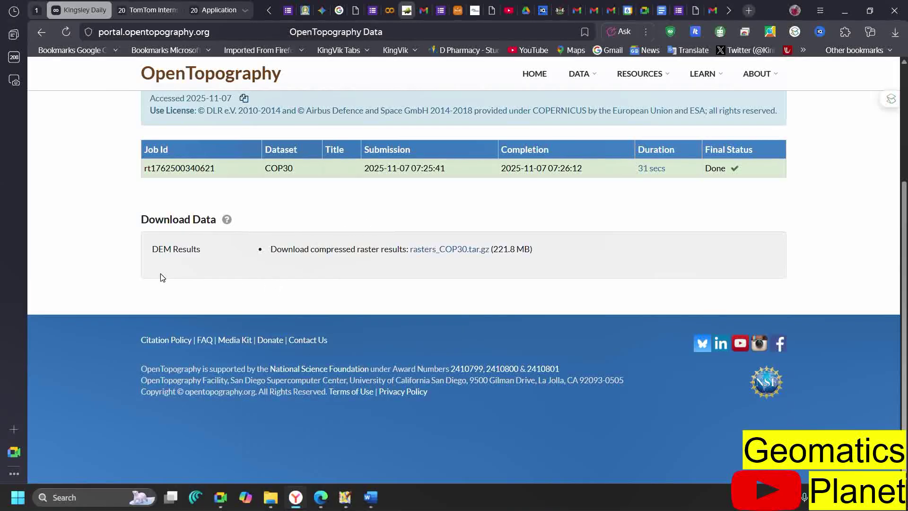
scroll(148, 270, up, 1)
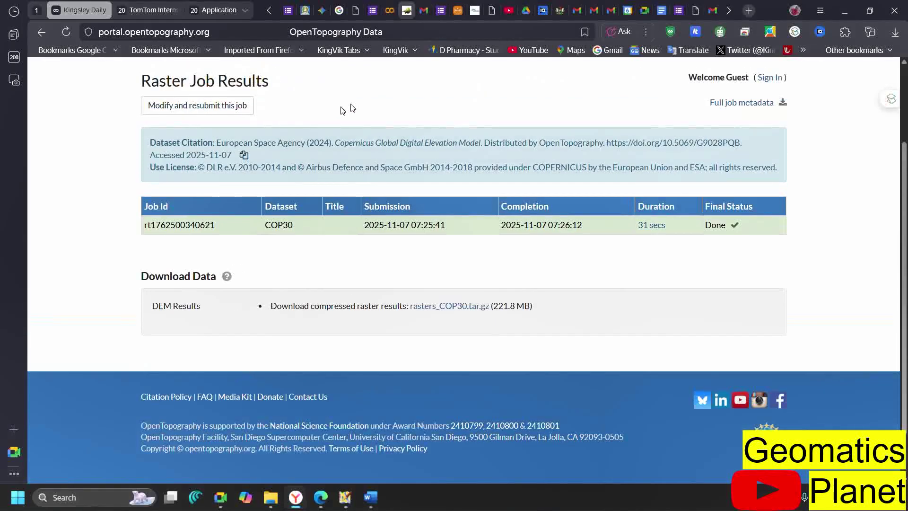
Refresh the Gmail inbox to read the OpenTopography Raster Processing Results e-mail, follow its results link and return to the job page
click(422, 15)
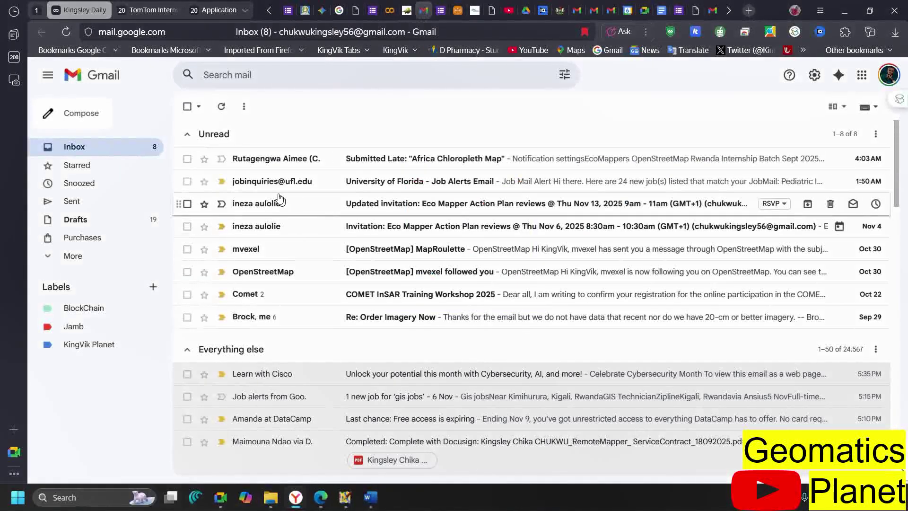
click(66, 32)
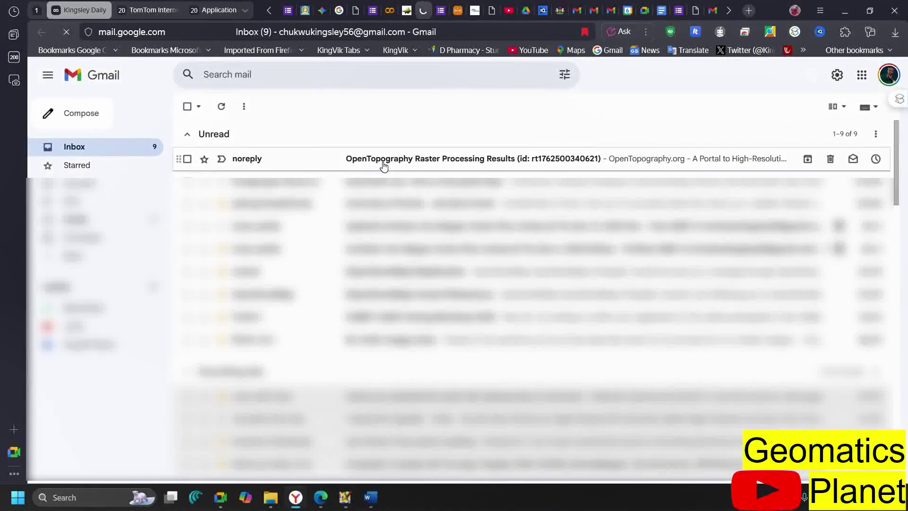
click(383, 166)
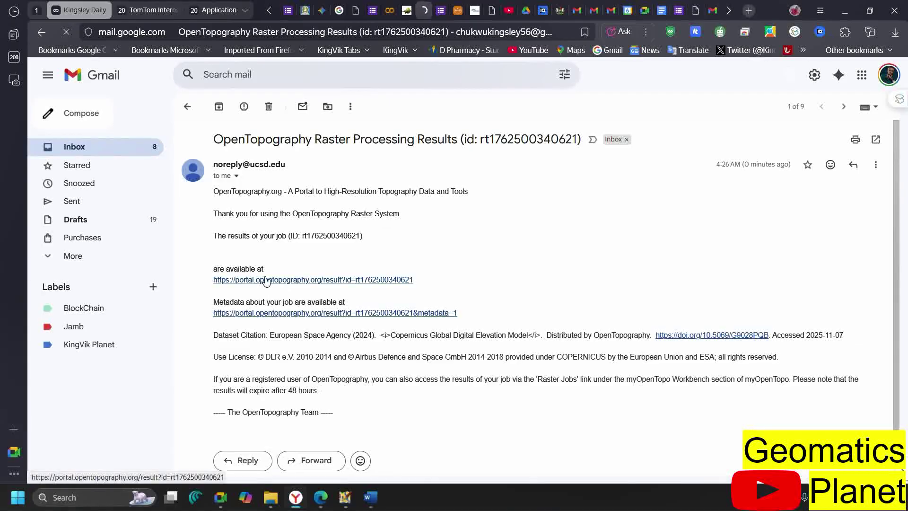
click(313, 280)
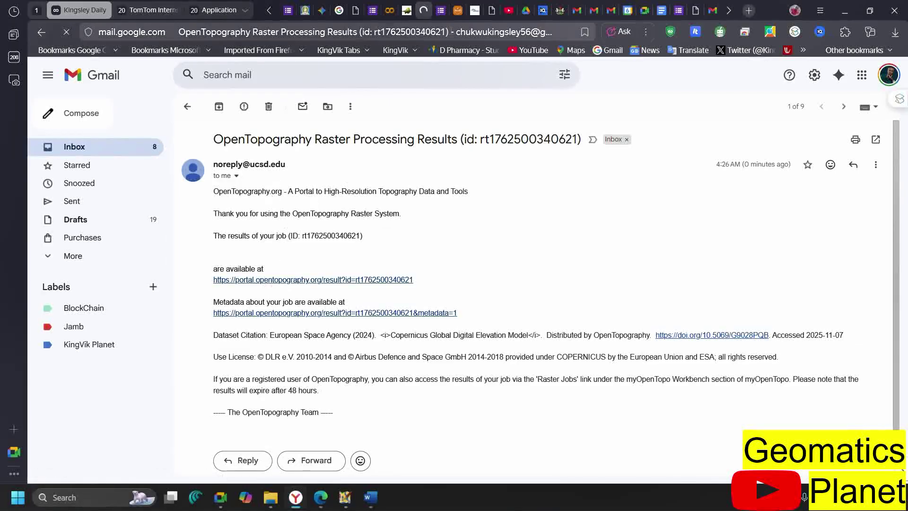
click(401, 16)
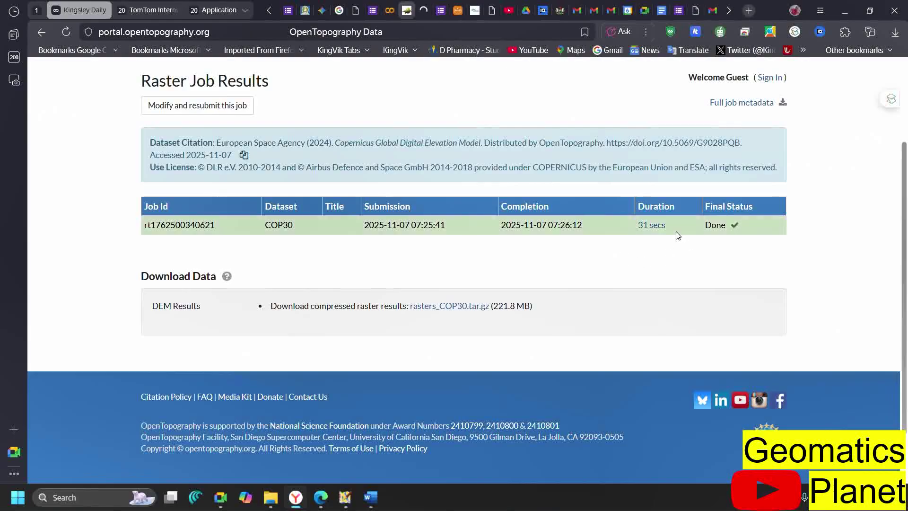